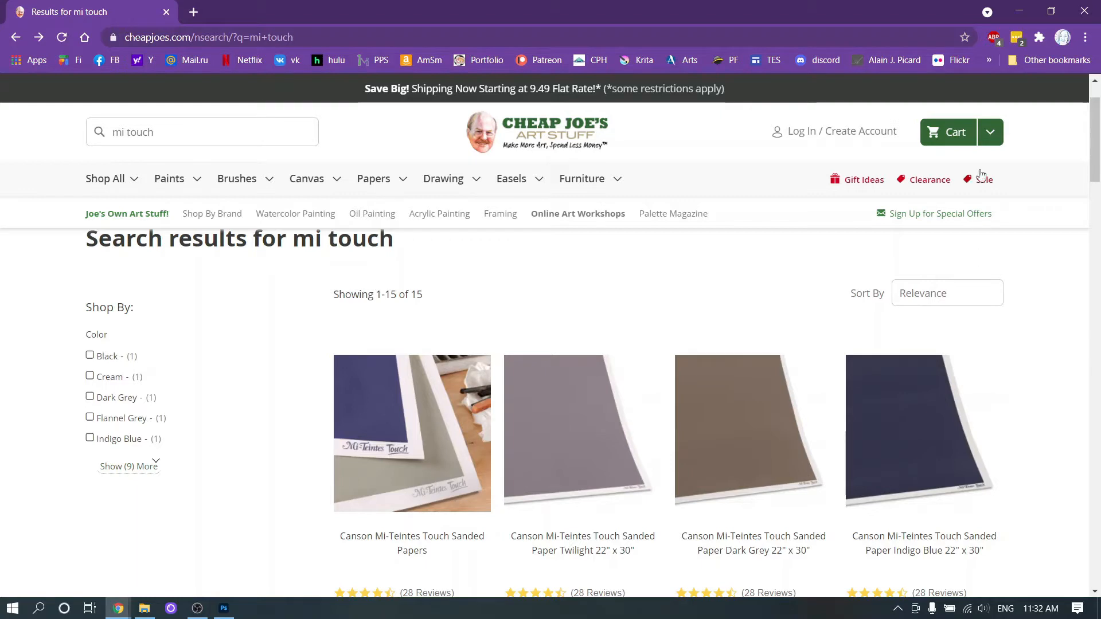
- Look through the Canson Mi-Teintes Touch sanded paper colours in the search results for a sheet to save
mouse_move(1099, 126)
mouse_down()
mouse_move(1099, 182)
mouse_move(1098, 115)
mouse_up()
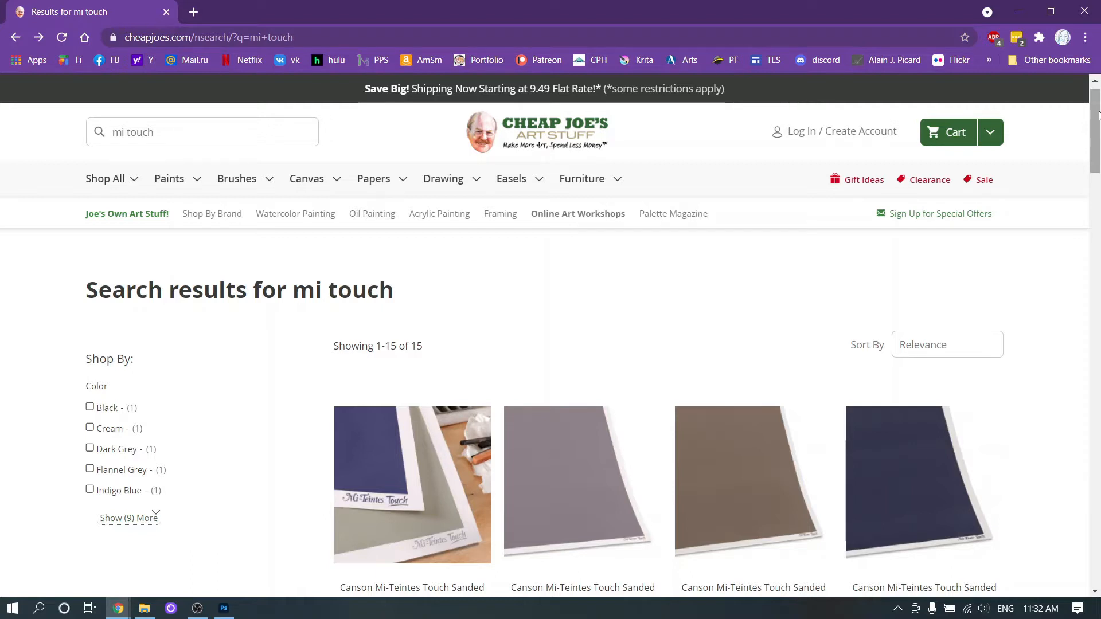
scroll(861, 287, down, 3)
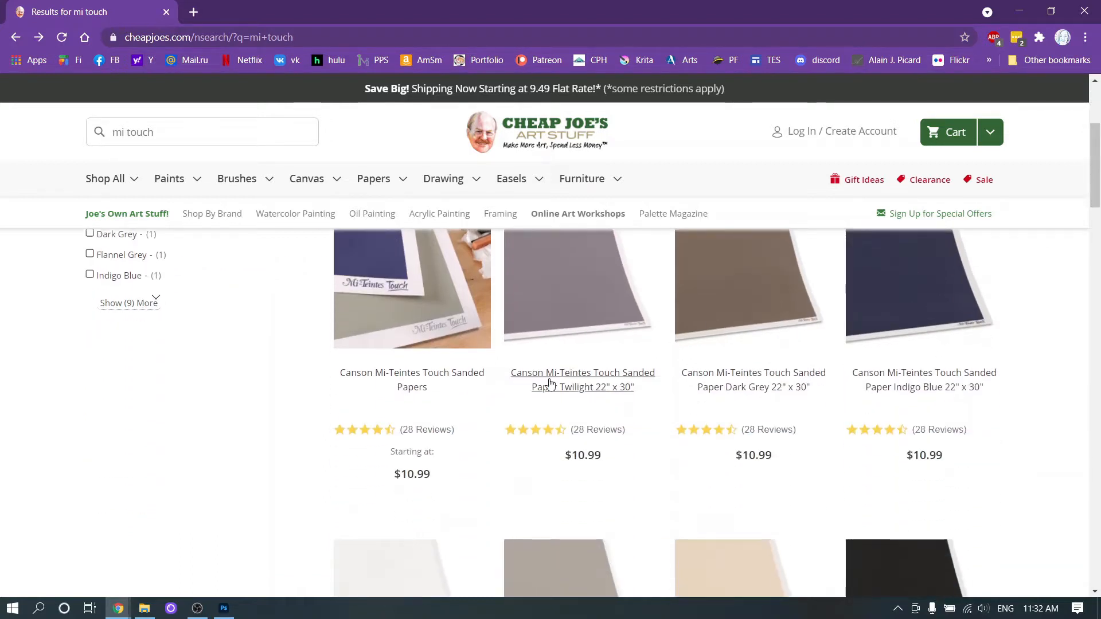
scroll(576, 367, up, 2)
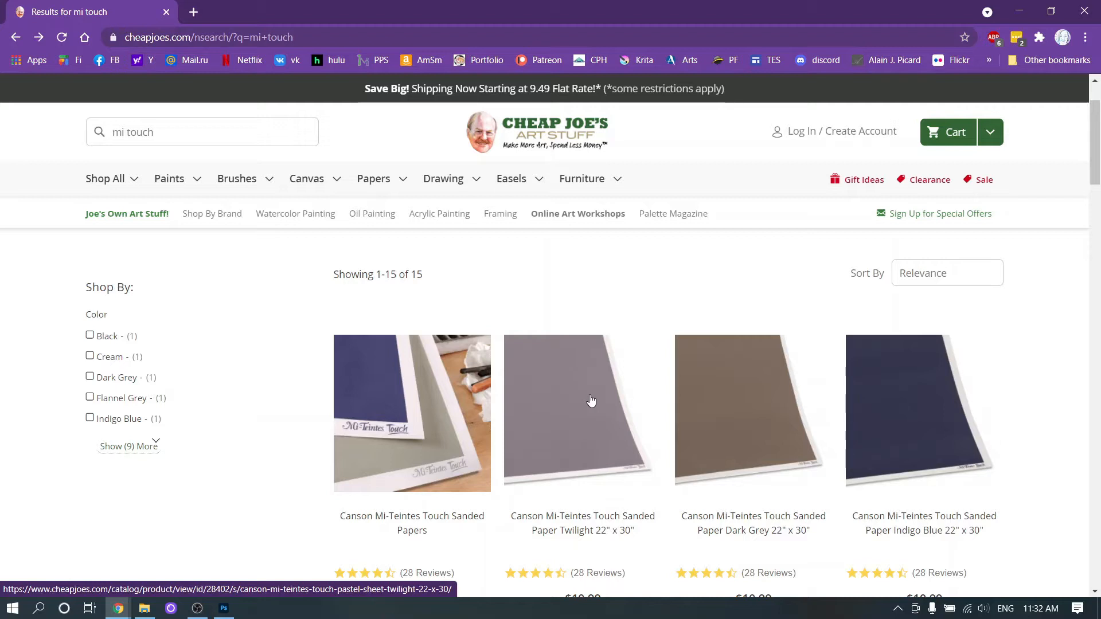
scroll(994, 390, down, 1)
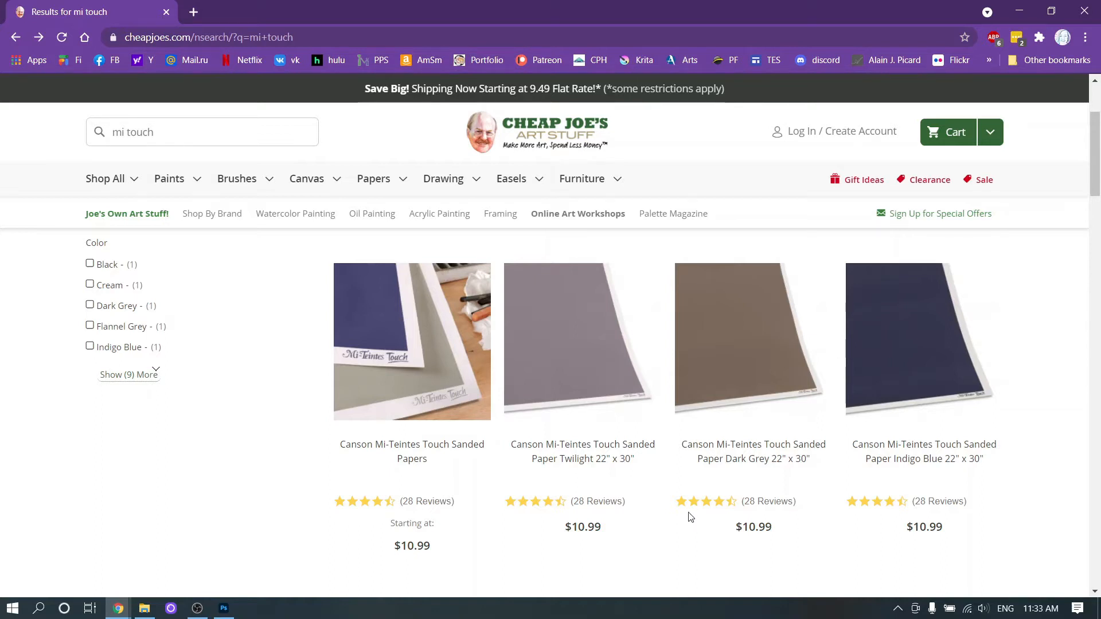
scroll(879, 406, down, 2)
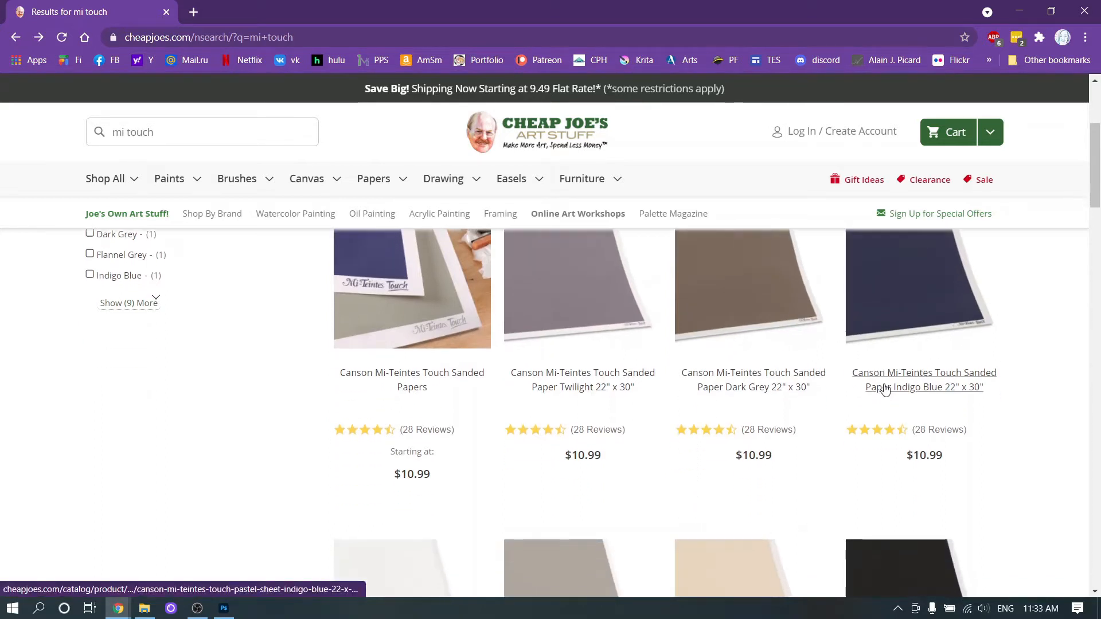
scroll(888, 381, up, 2)
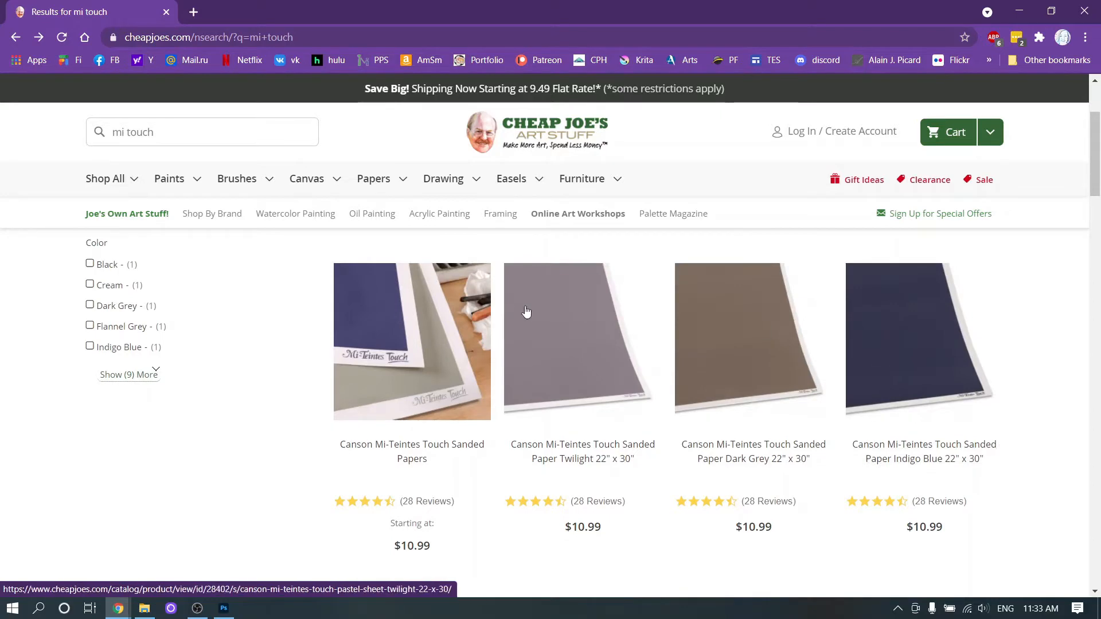
scroll(769, 351, down, 2)
scroll(811, 446, down, 5)
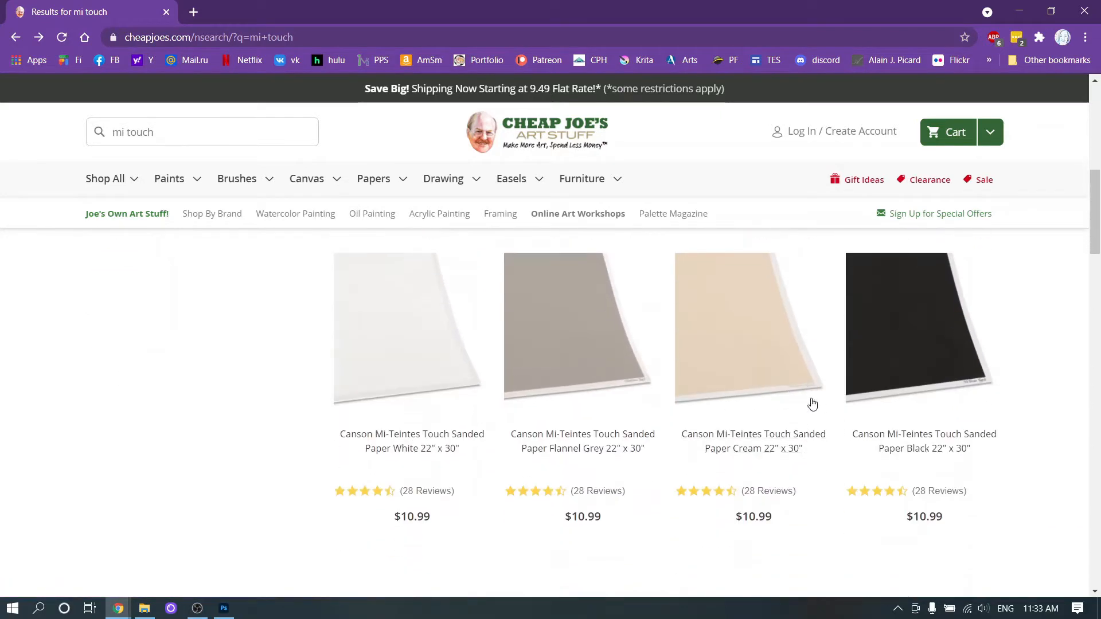
scroll(813, 386, up, 8)
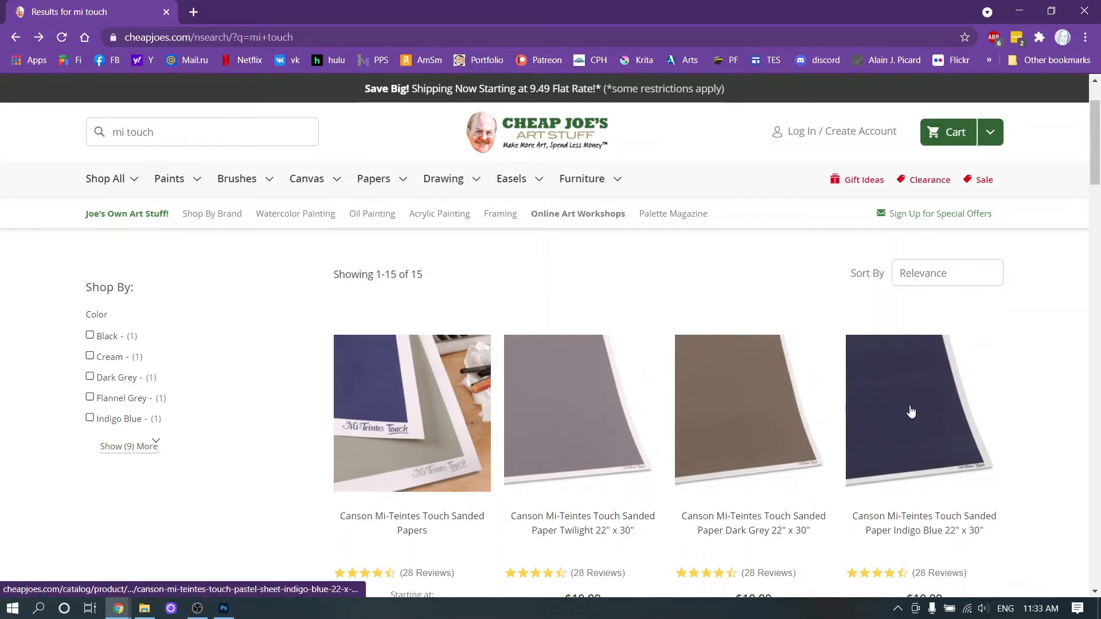
scroll(912, 410, down, 4)
scroll(906, 396, up, 3)
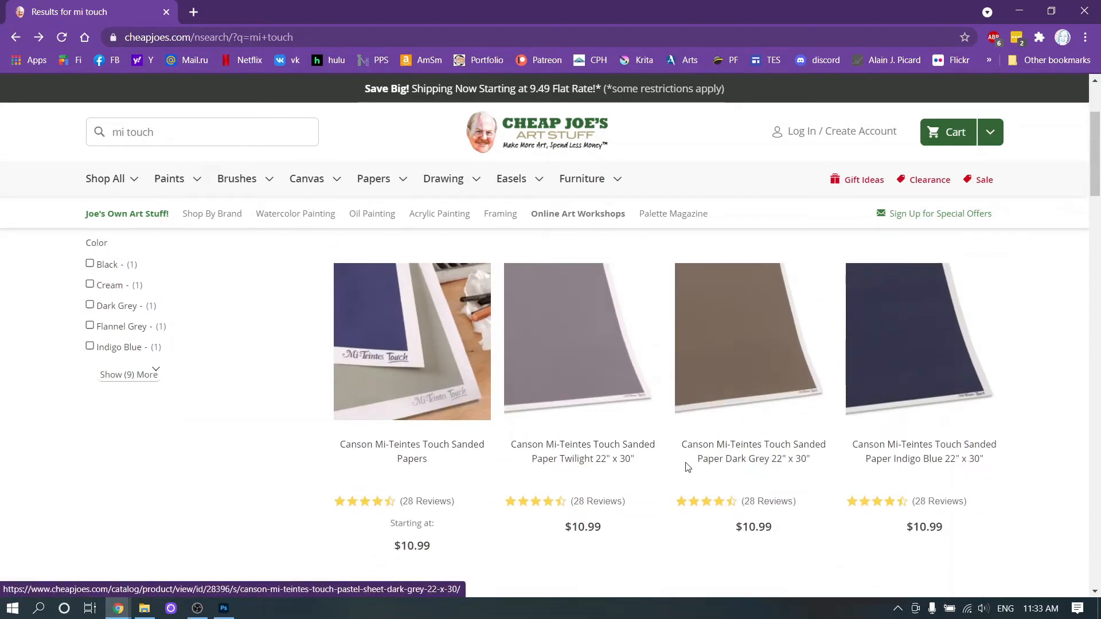
scroll(686, 362, down, 3)
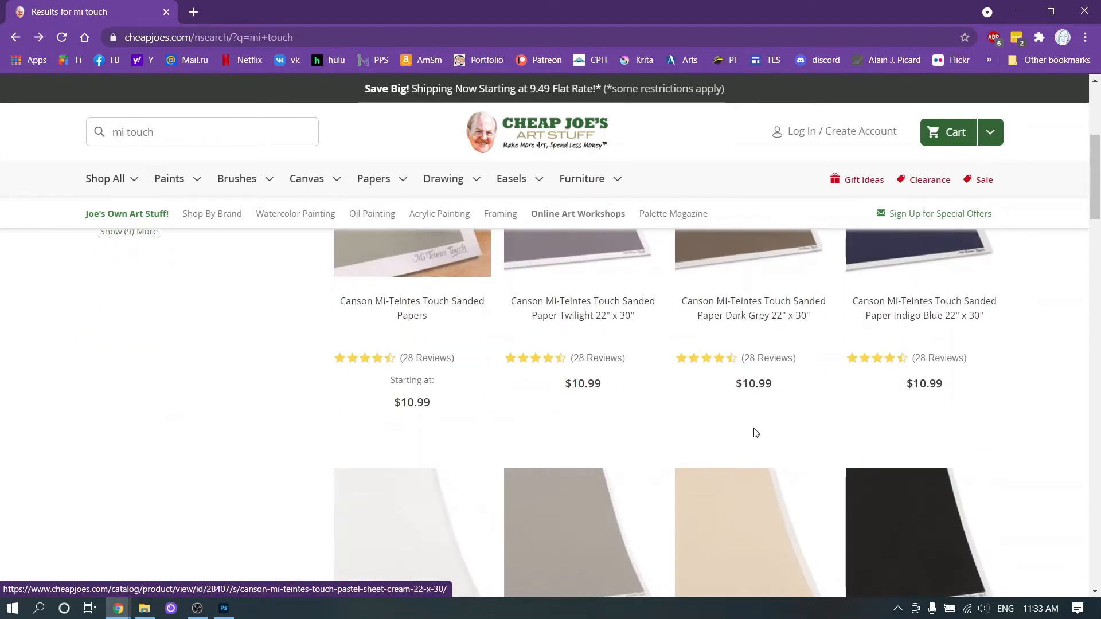
scroll(869, 396, up, 3)
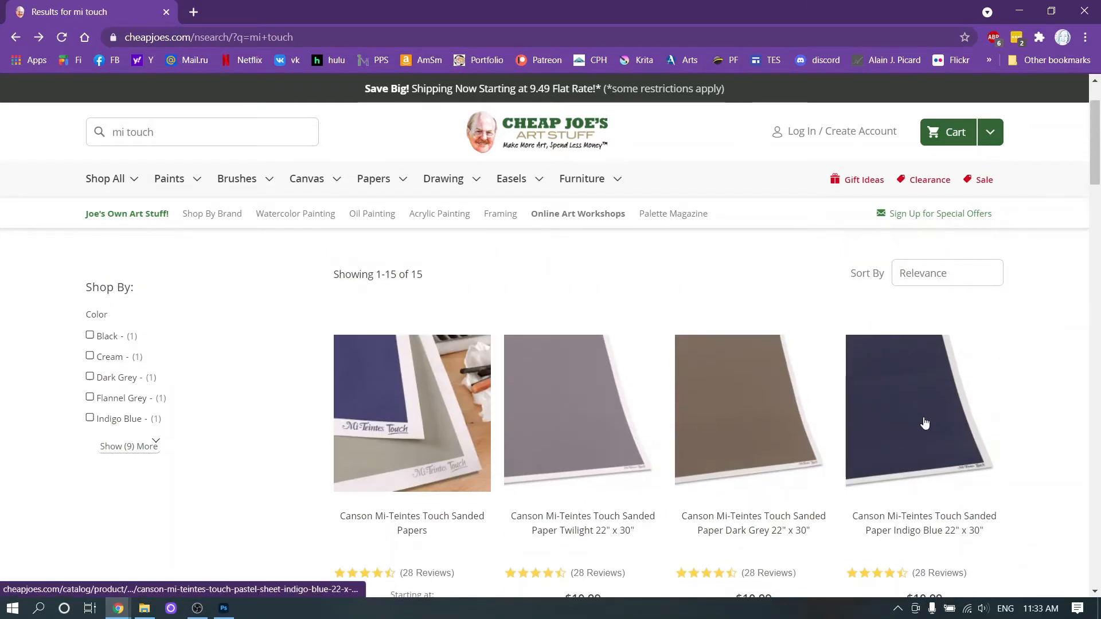
- Save the Indigo Blue paper's product image as "Indigo blue" in the Canson Mi-Touch folder
right_click(914, 425)
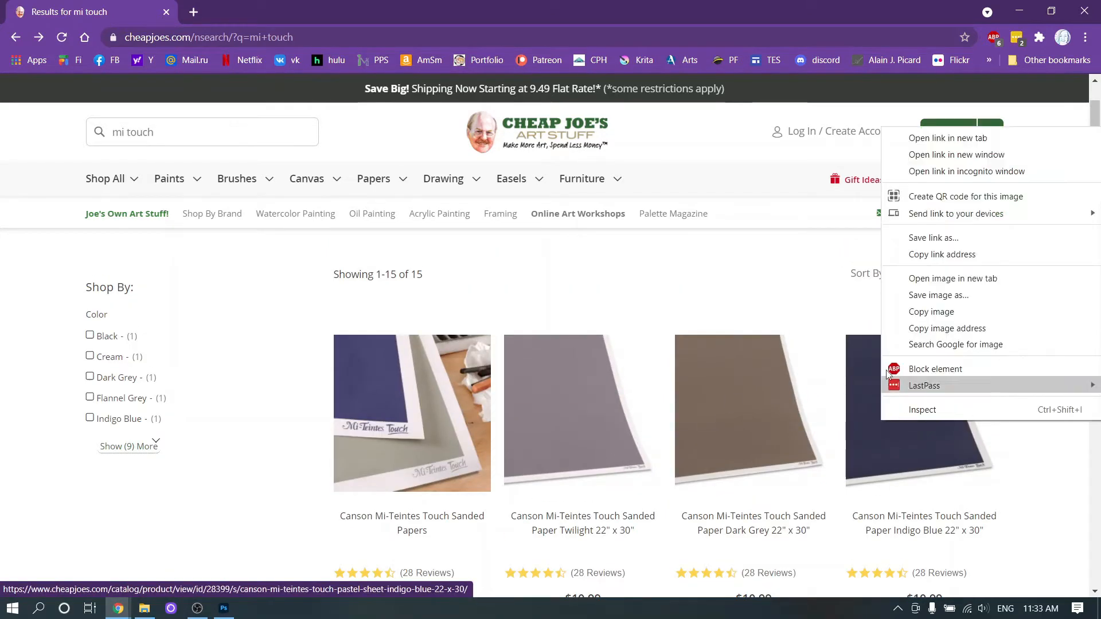
click(940, 296)
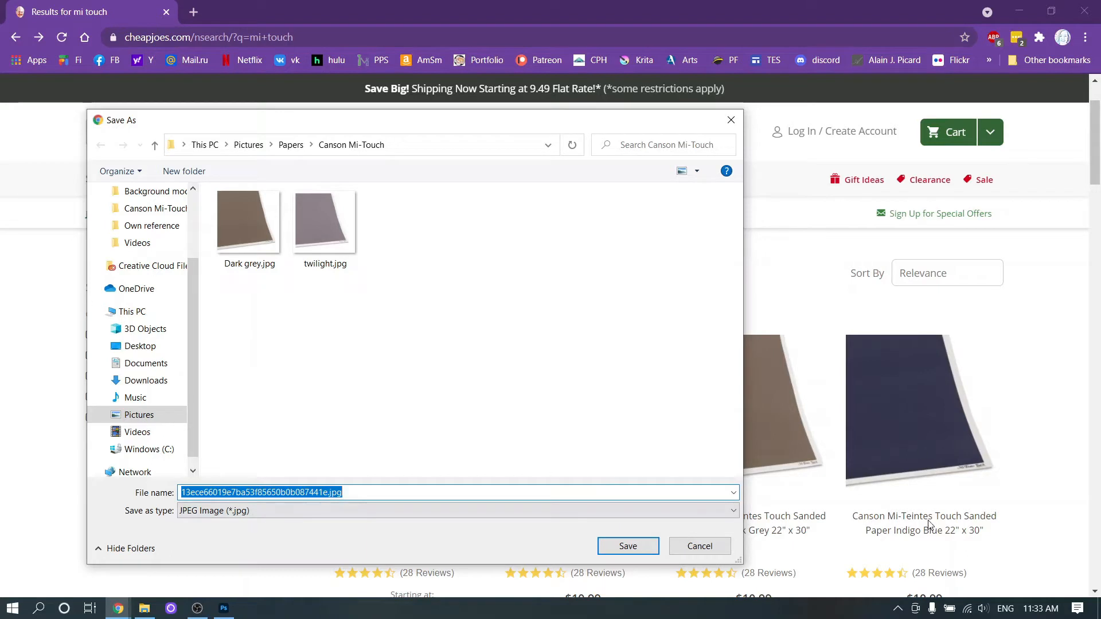
text(In)
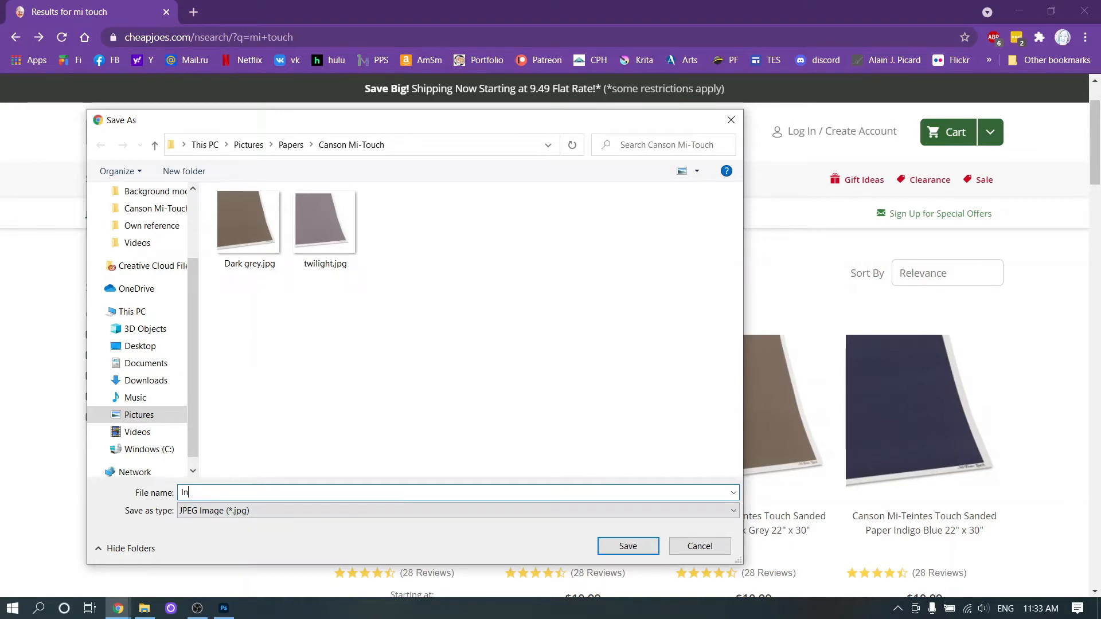
text(digo blue)
key(Return)
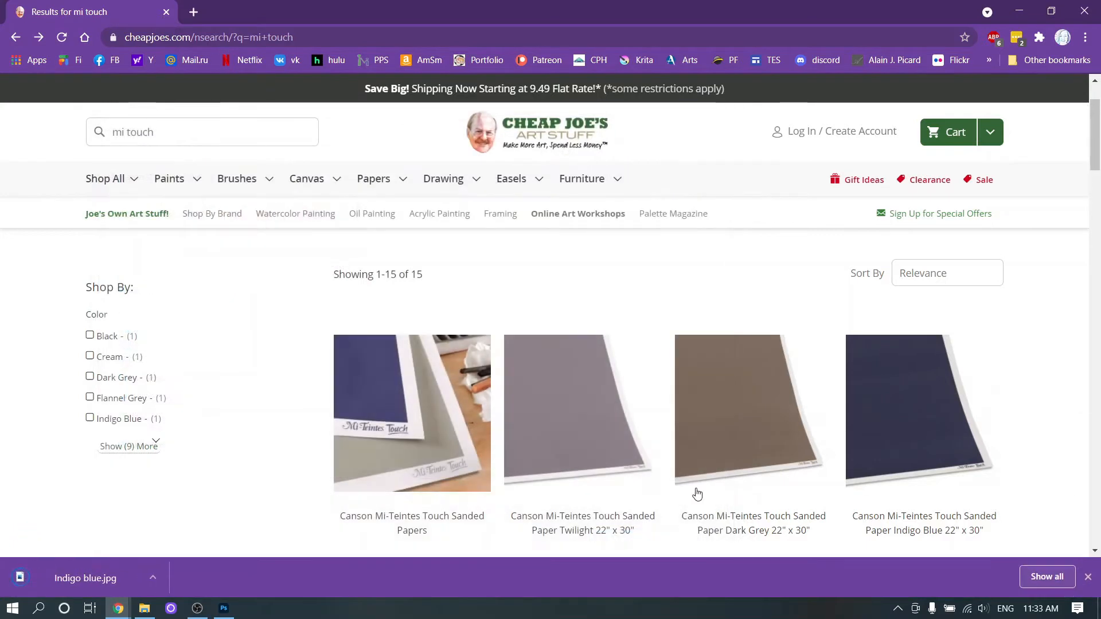
- Save the Flannel Grey paper's product image as "Flannel grey" in the Canson Mi-Touch folder
scroll(696, 492, down, 1)
scroll(695, 481, down, 5)
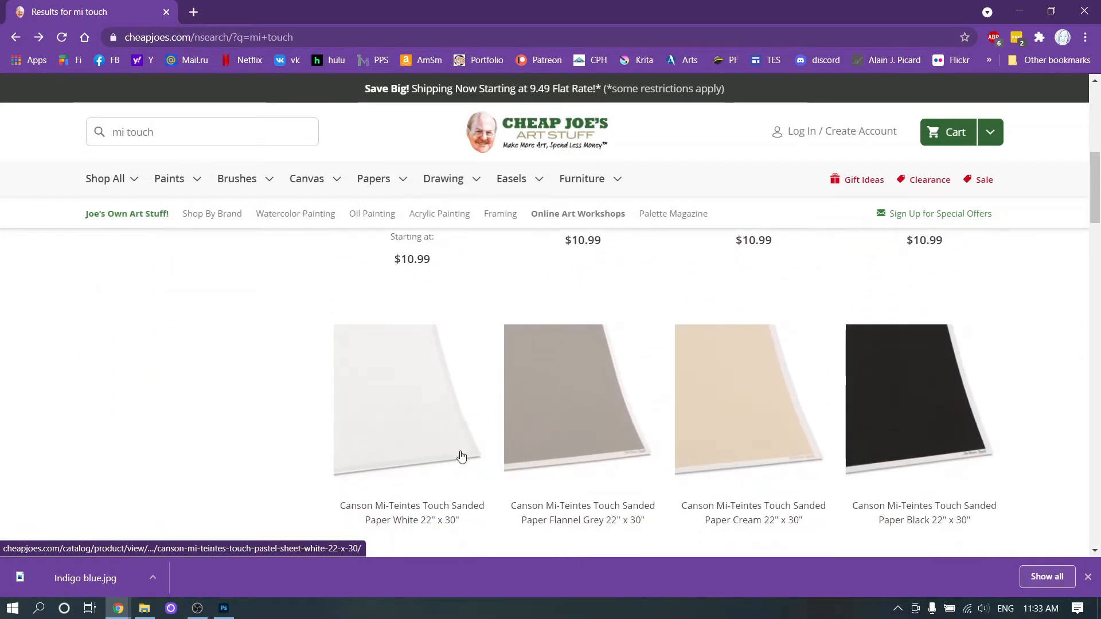
scroll(469, 432, up, 1)
scroll(610, 344, down, 3)
scroll(602, 374, up, 6)
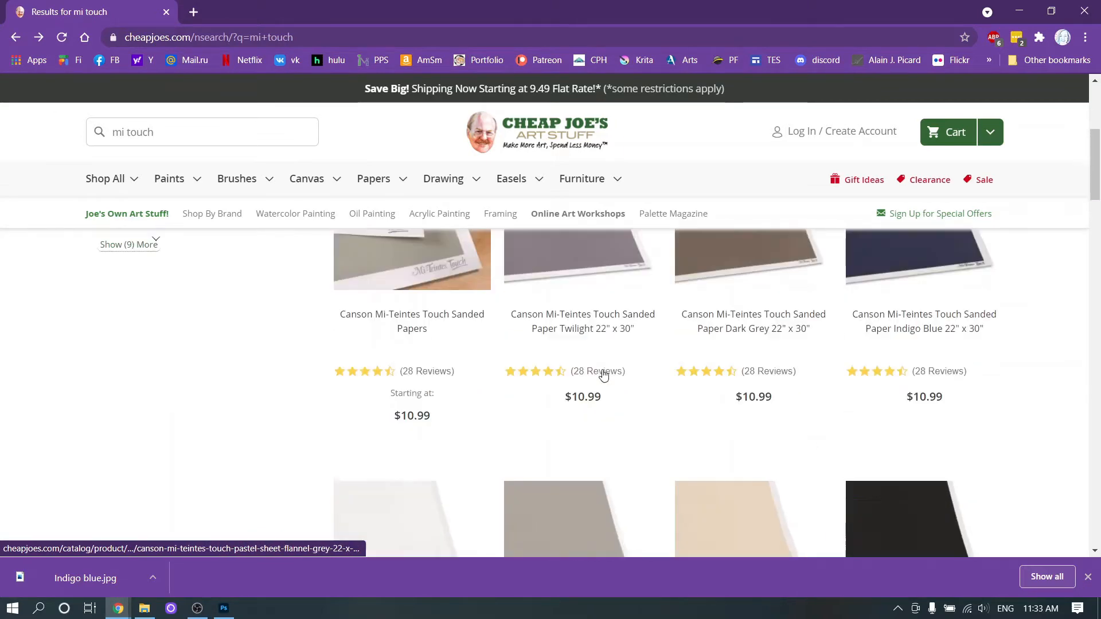
scroll(603, 374, down, 4)
right_click(561, 380)
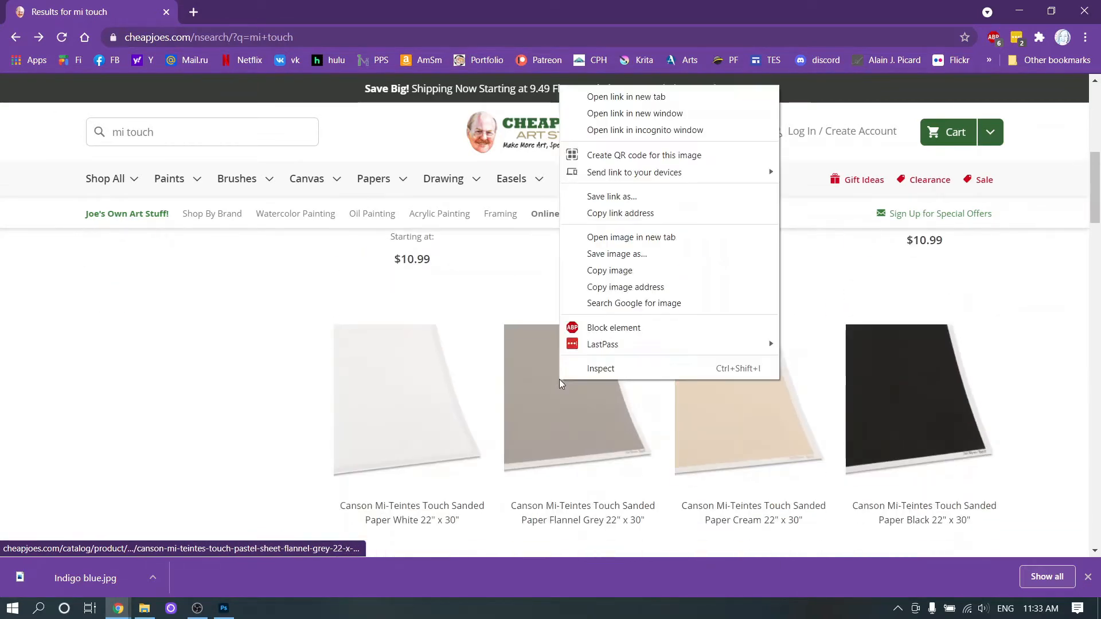
click(667, 262)
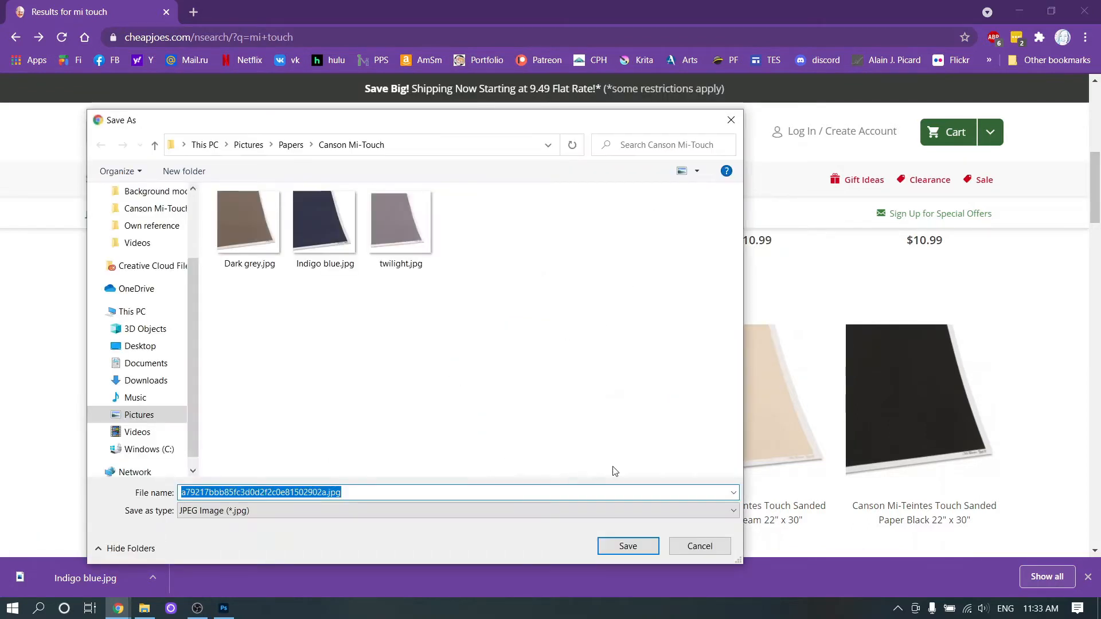
text(Flannel grey)
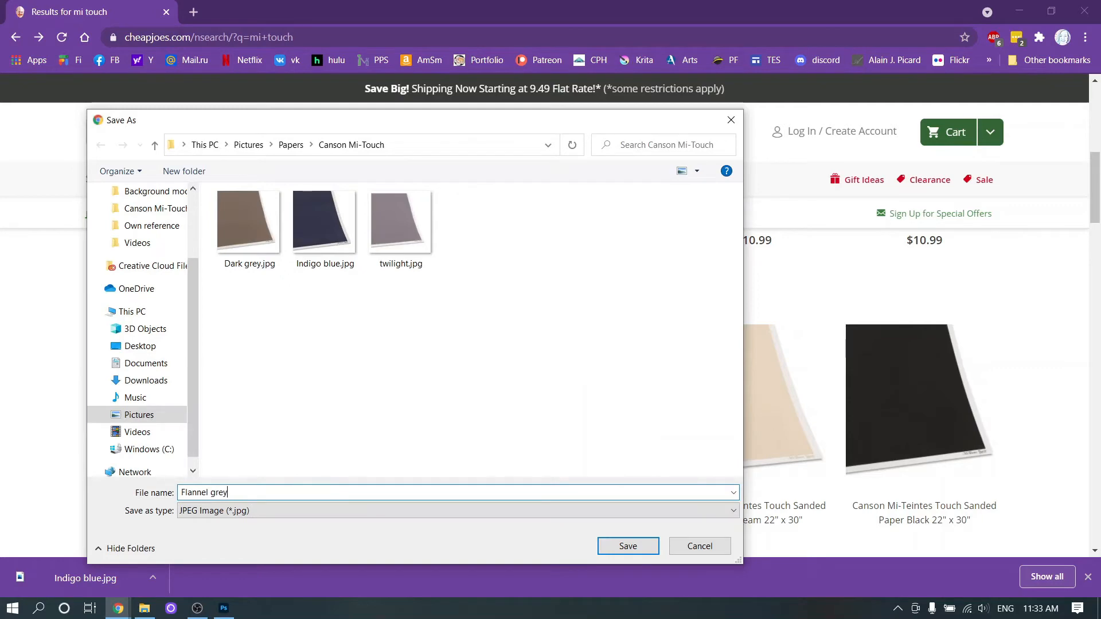
key(Return)
right_click(728, 408)
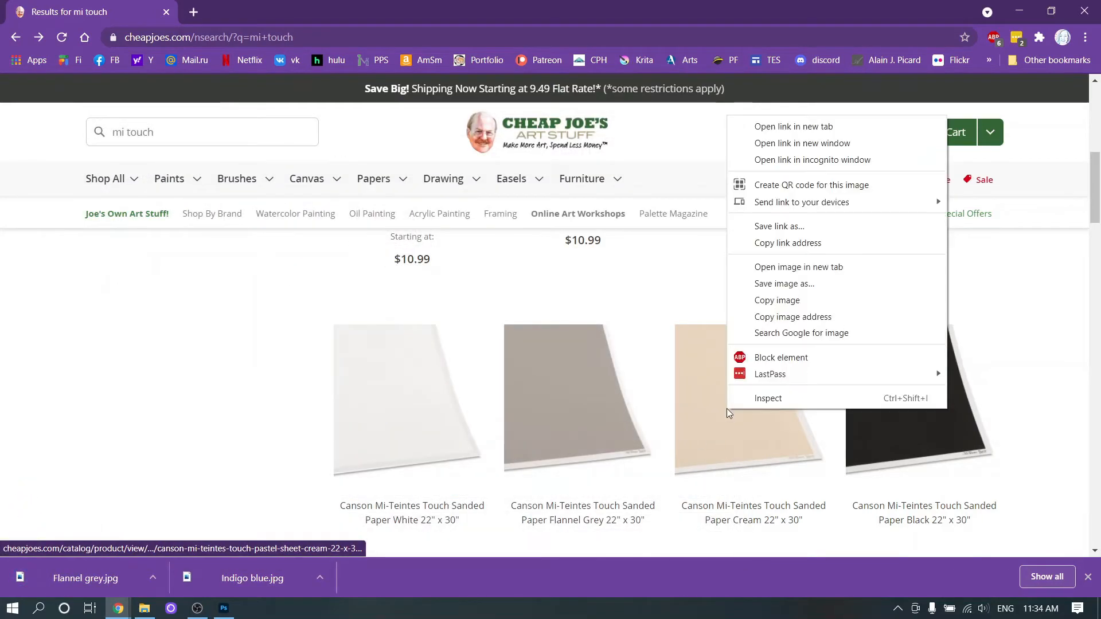
click(797, 290)
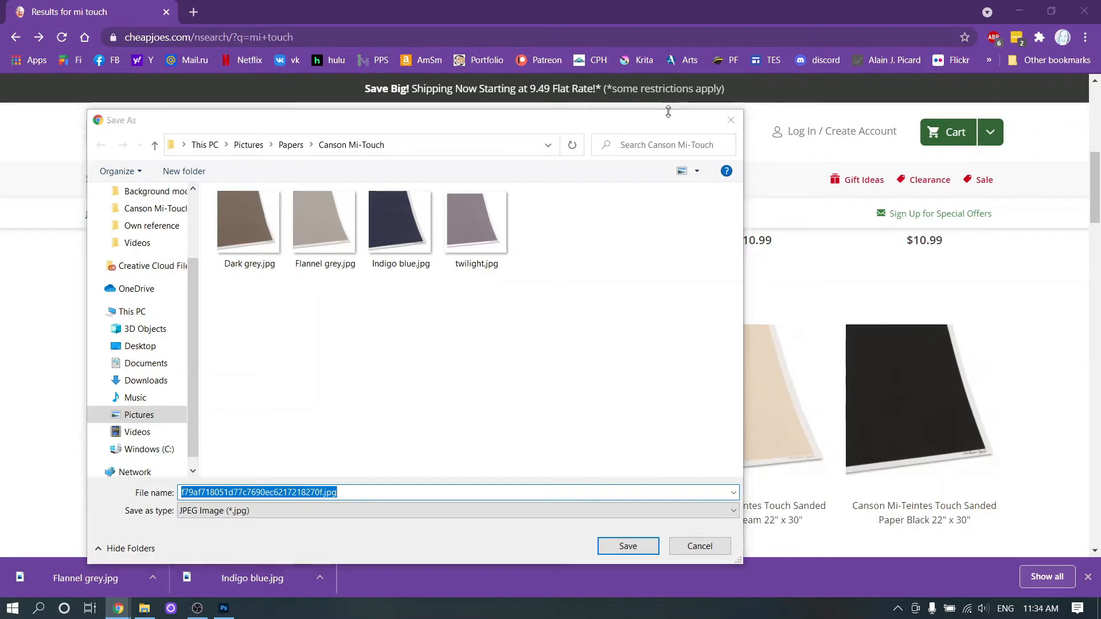
click(723, 545)
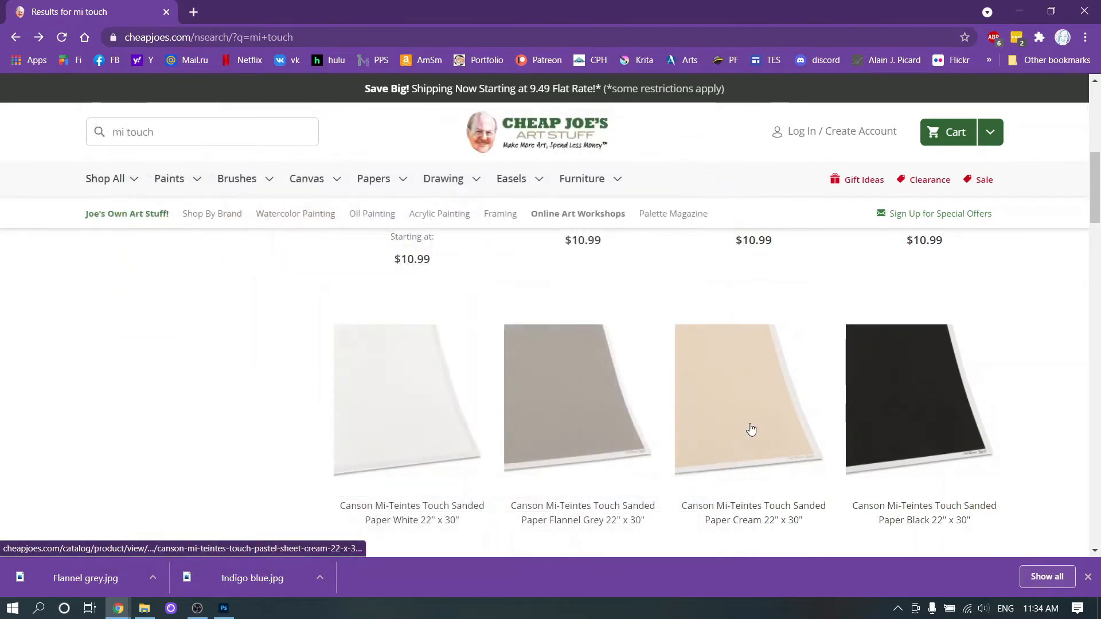
- Save the Cream paper's product image as "Paper cream" in the Canson Mi-Touch folder
right_click(750, 430)
click(822, 298)
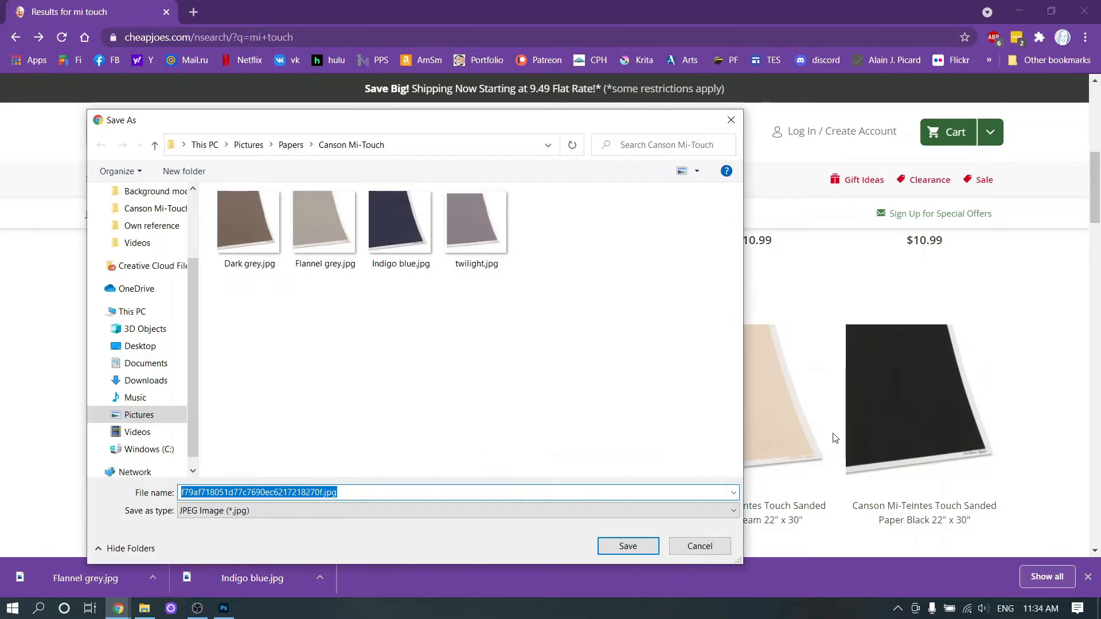
text(Paper cream)
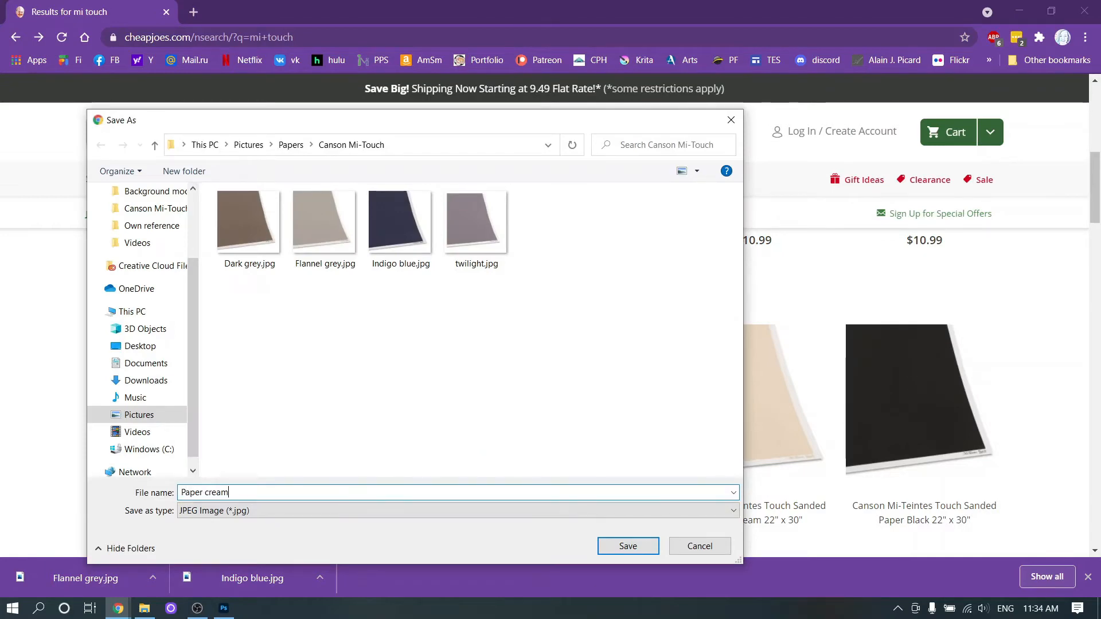
key(Return)
- Save the Sand paper's product image as "Paper sand" in the Canson Mi-Touch folder
scroll(867, 438, down, 3)
scroll(866, 436, down, 4)
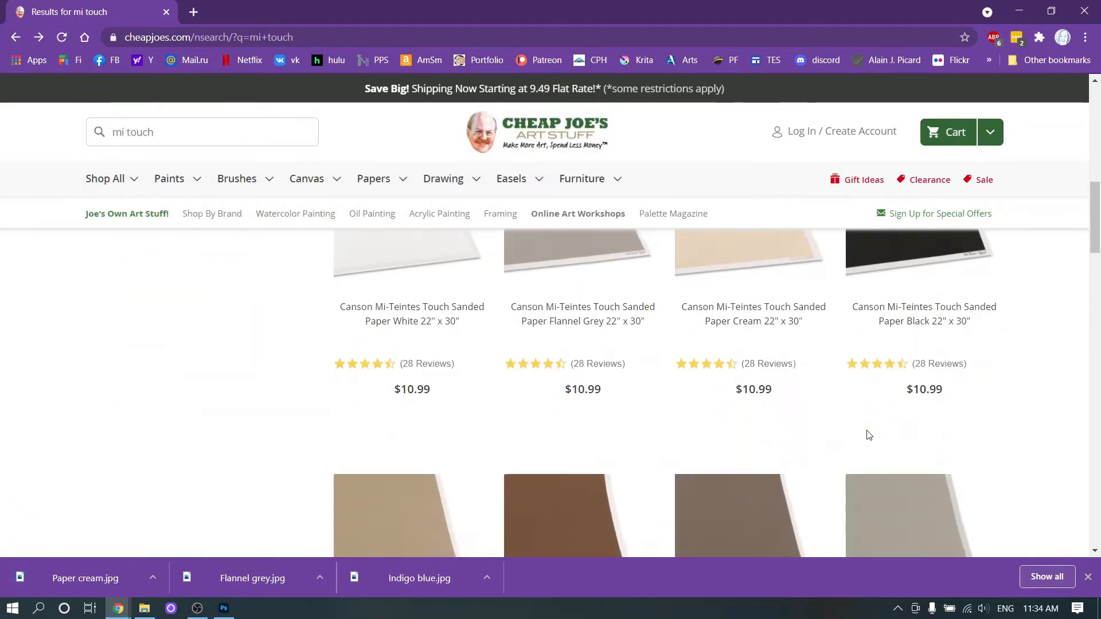
scroll(950, 295, down, 1)
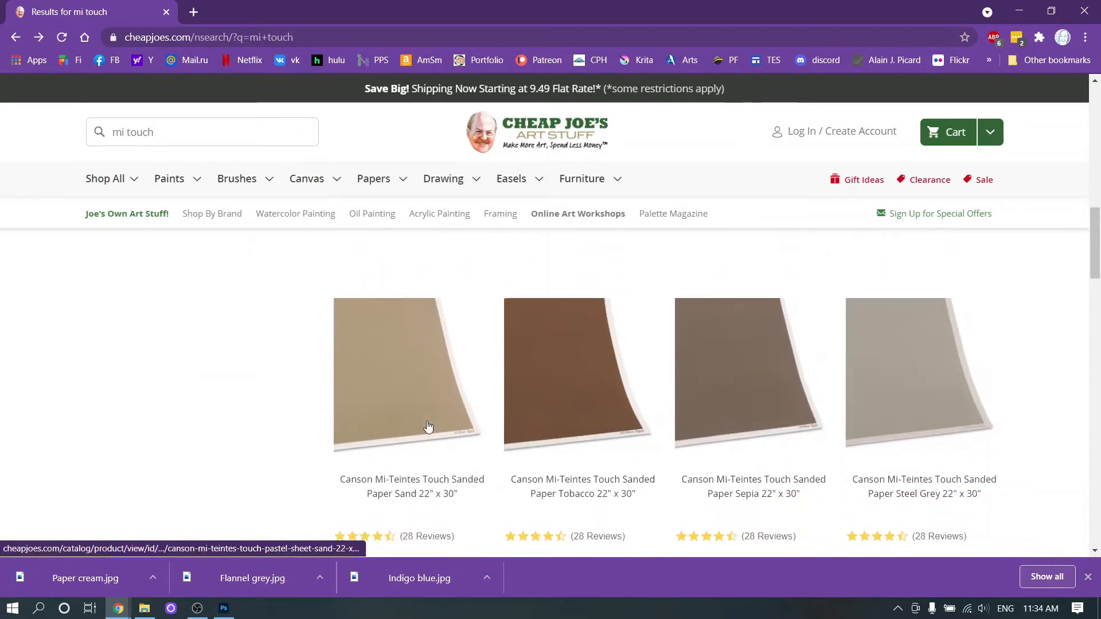
right_click(409, 334)
click(517, 214)
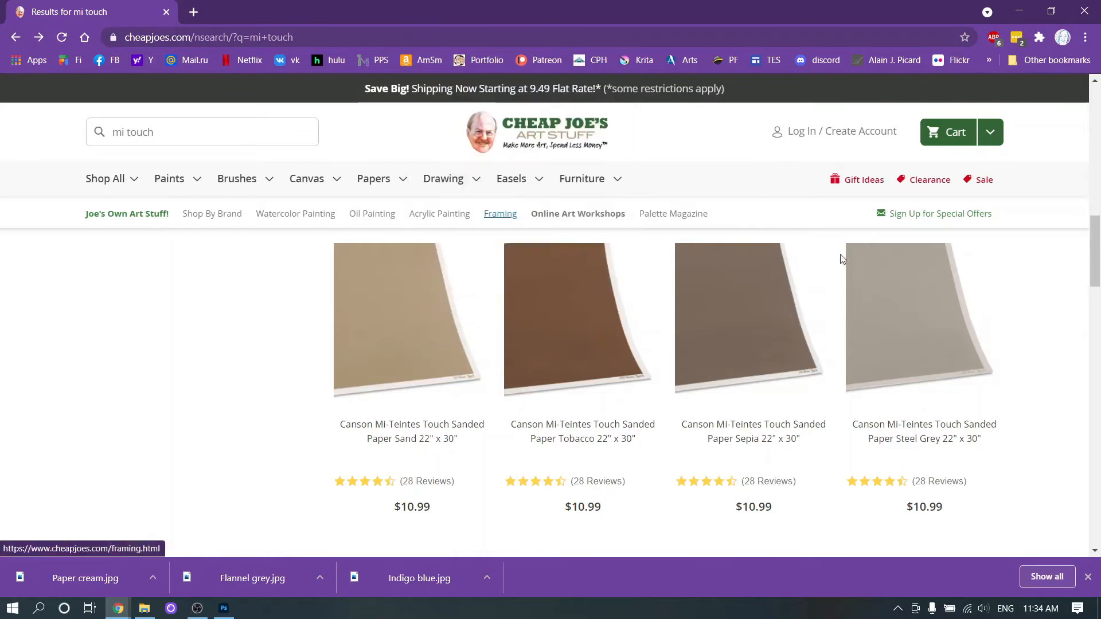
key(BackSpace)
text(Pap)
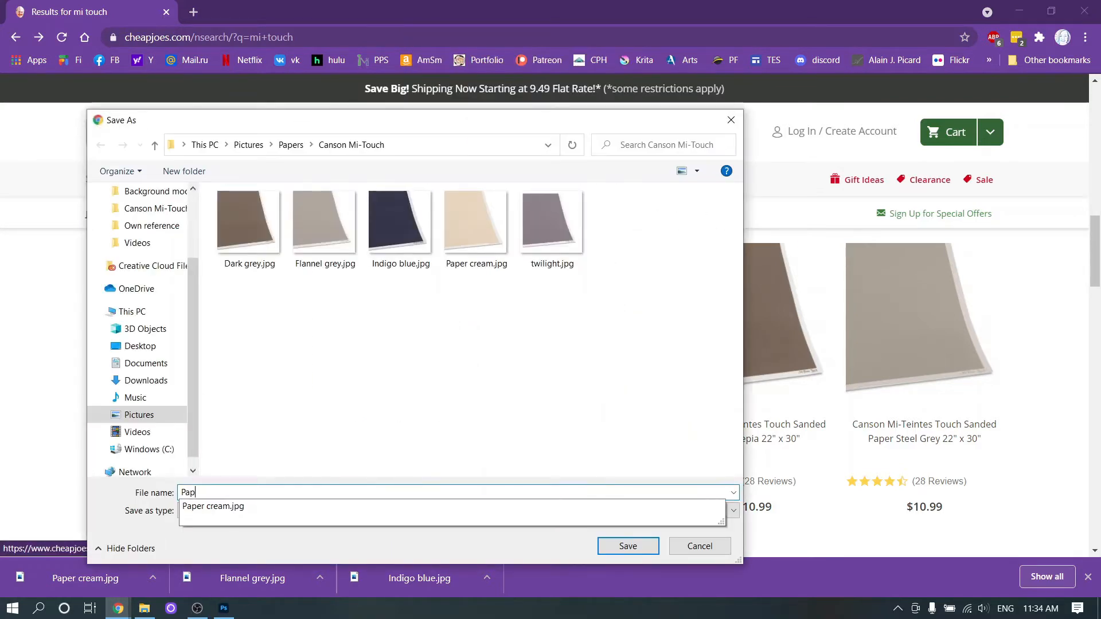
text(er sand)
key(Return)
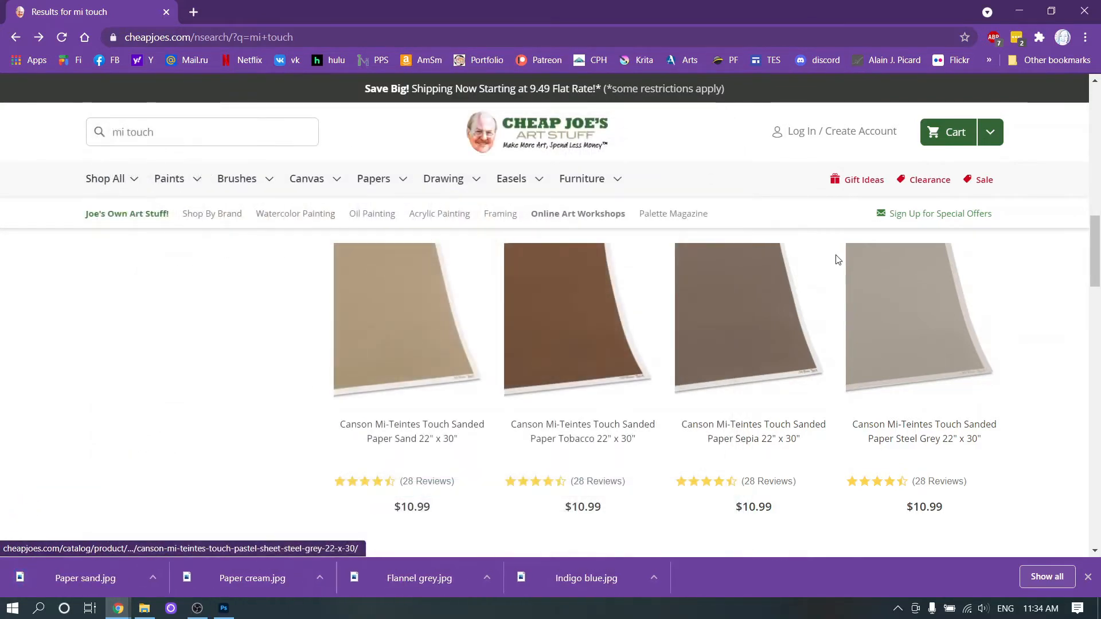
- Save the Tobacco paper's product image as "Paper tobacco" in the Canson Mi-Touch folder
right_click(568, 330)
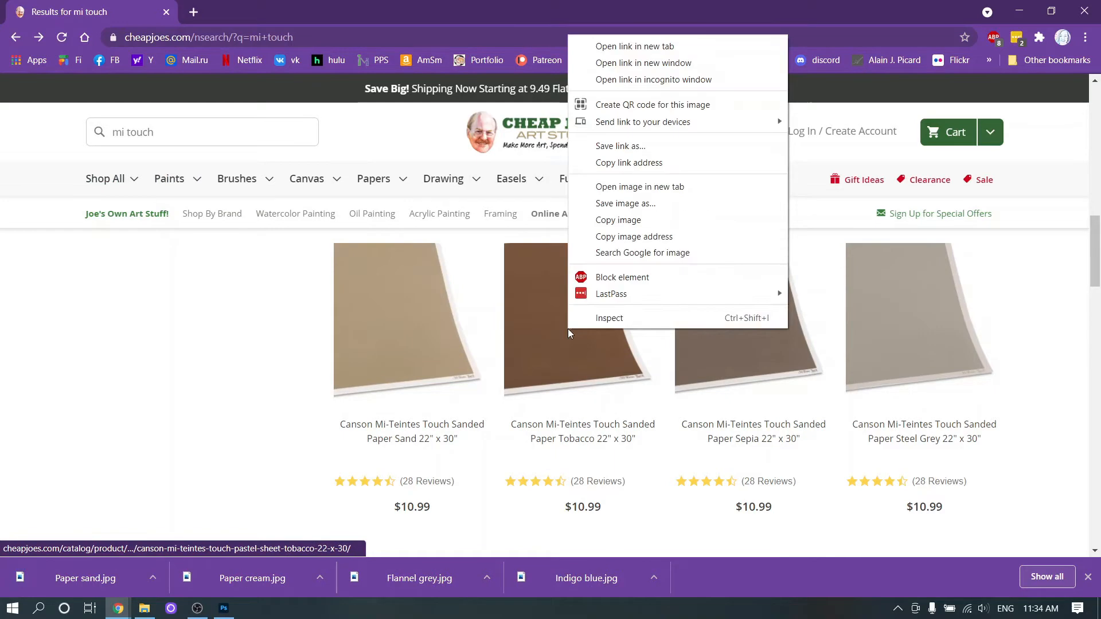
click(636, 203)
text(Pap)
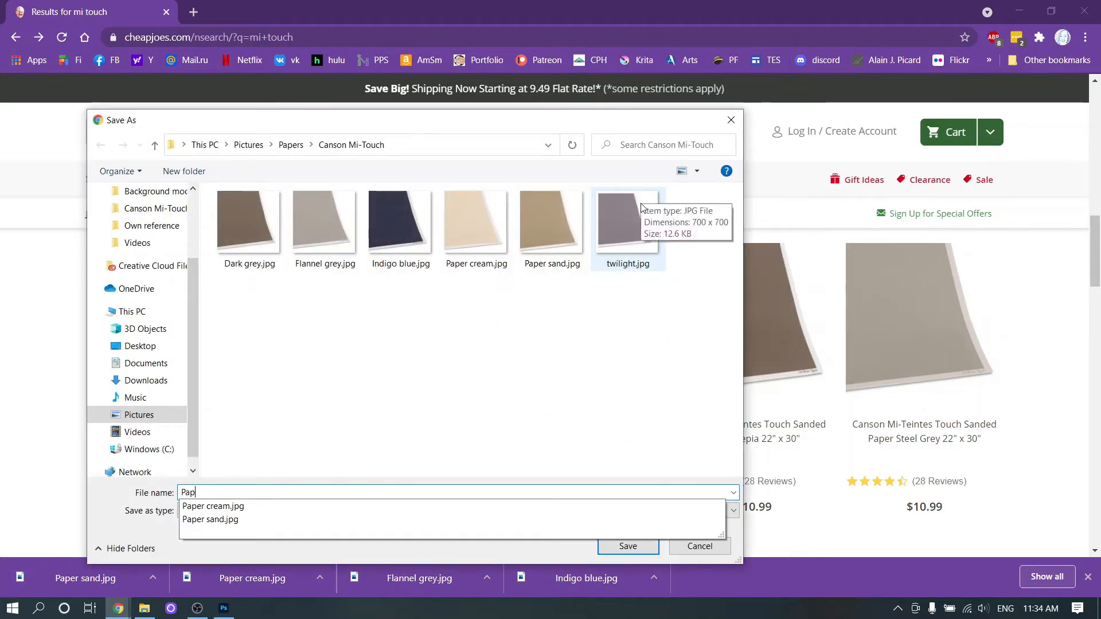
text(er tocacc)
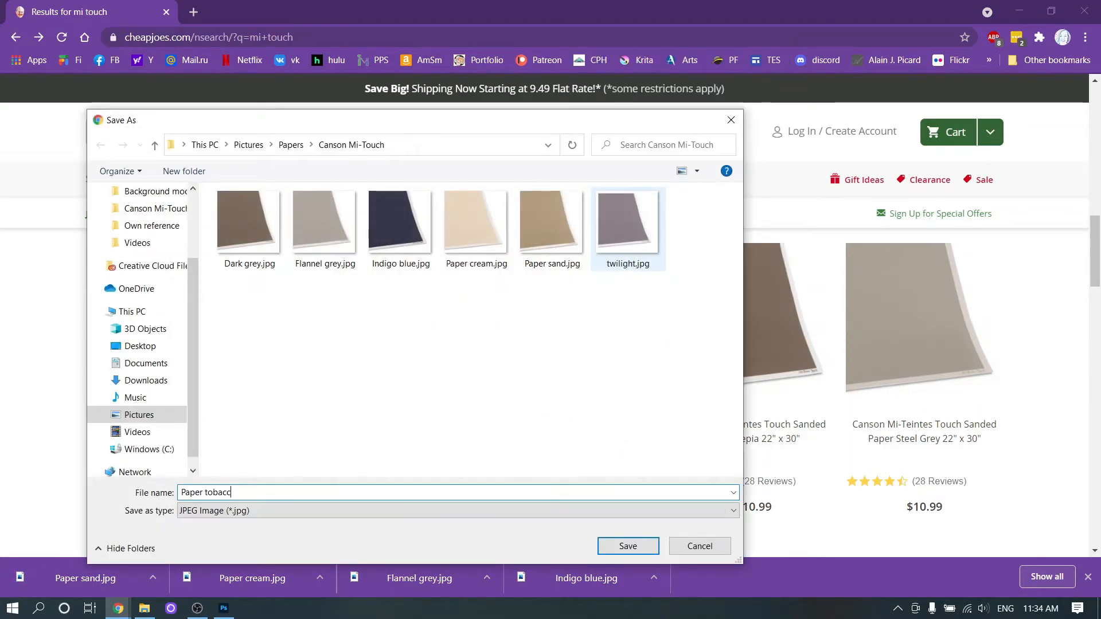
text(o)
key(Return)
- Save the Sky Grey paper's product image as "Sky grey" in the Canson Mi-Touch folder and dismiss the downloads bar
mouse_move(582, 175)
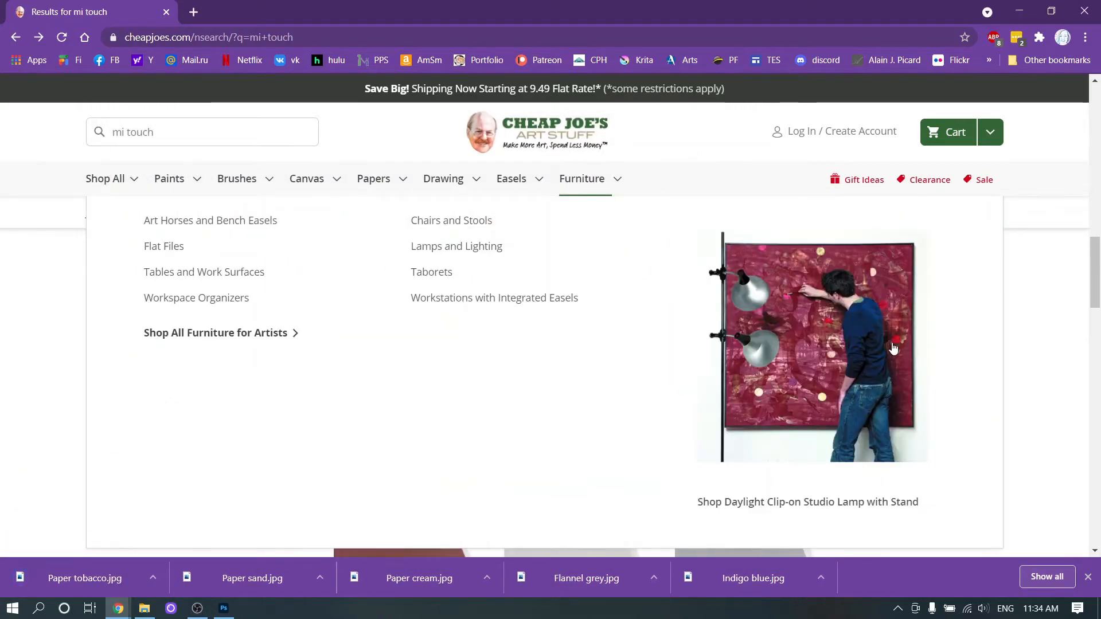
scroll(894, 347, down, 6)
drag(1095, 313, 1096, 289)
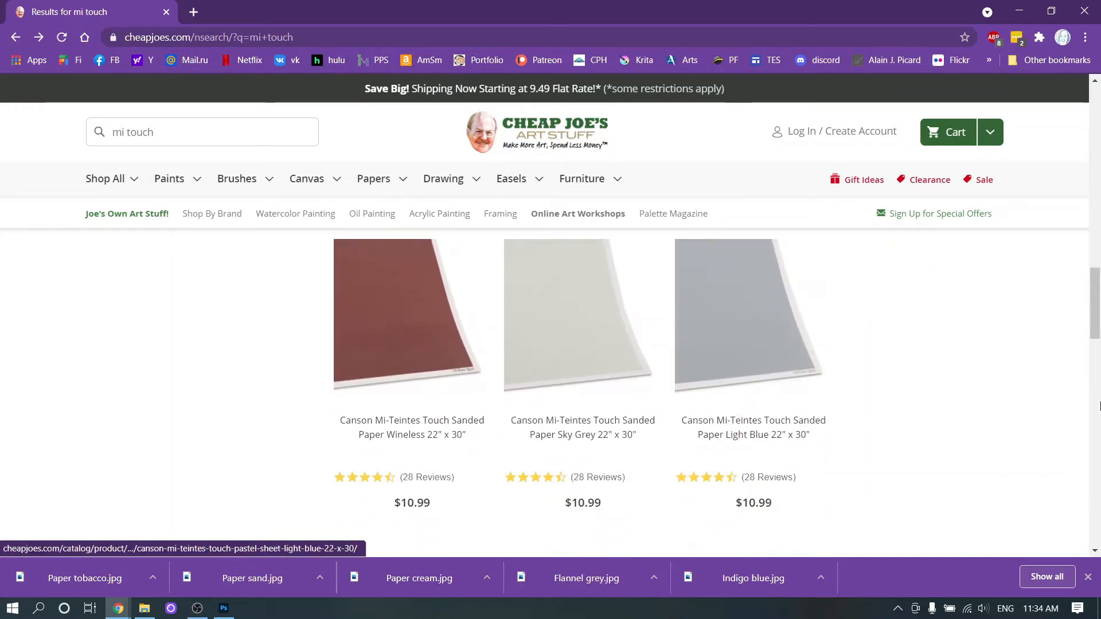
right_click(570, 323)
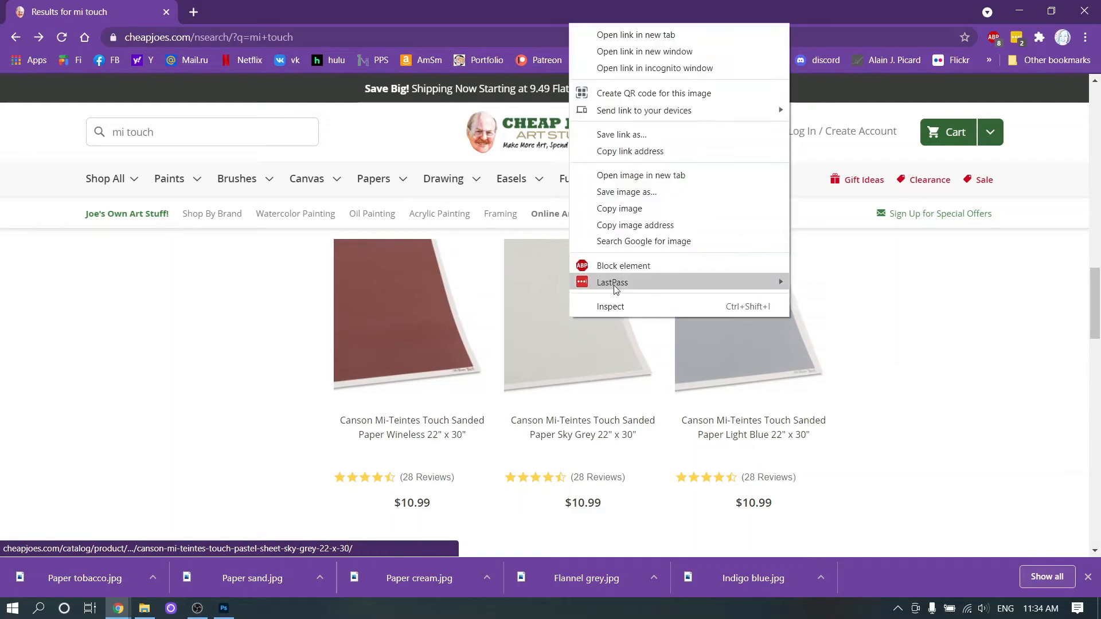
click(637, 192)
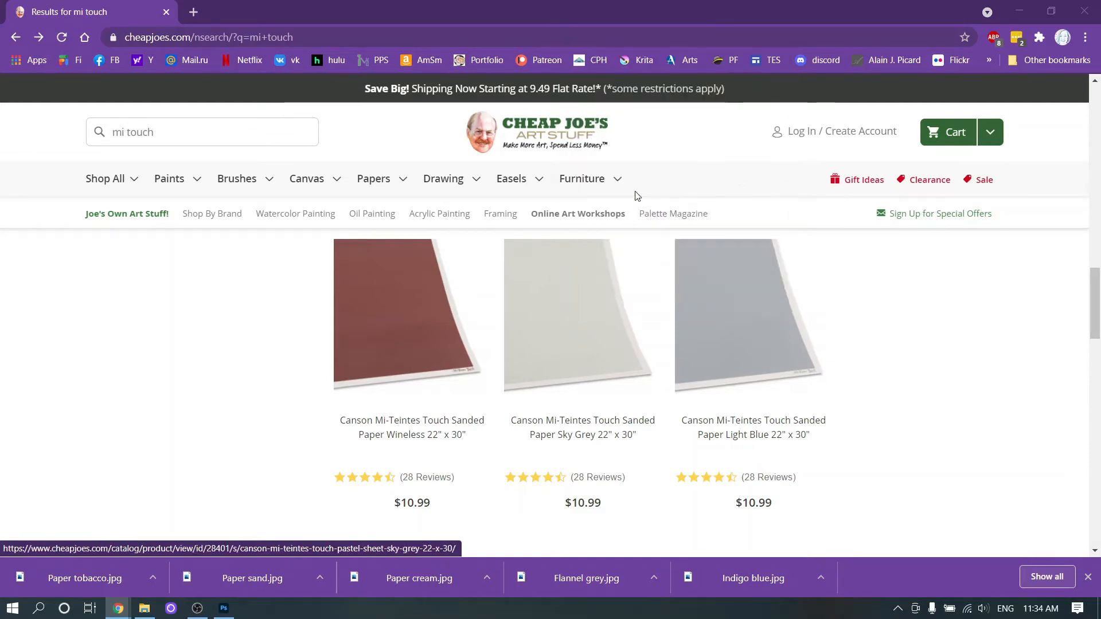
text(Sky grey)
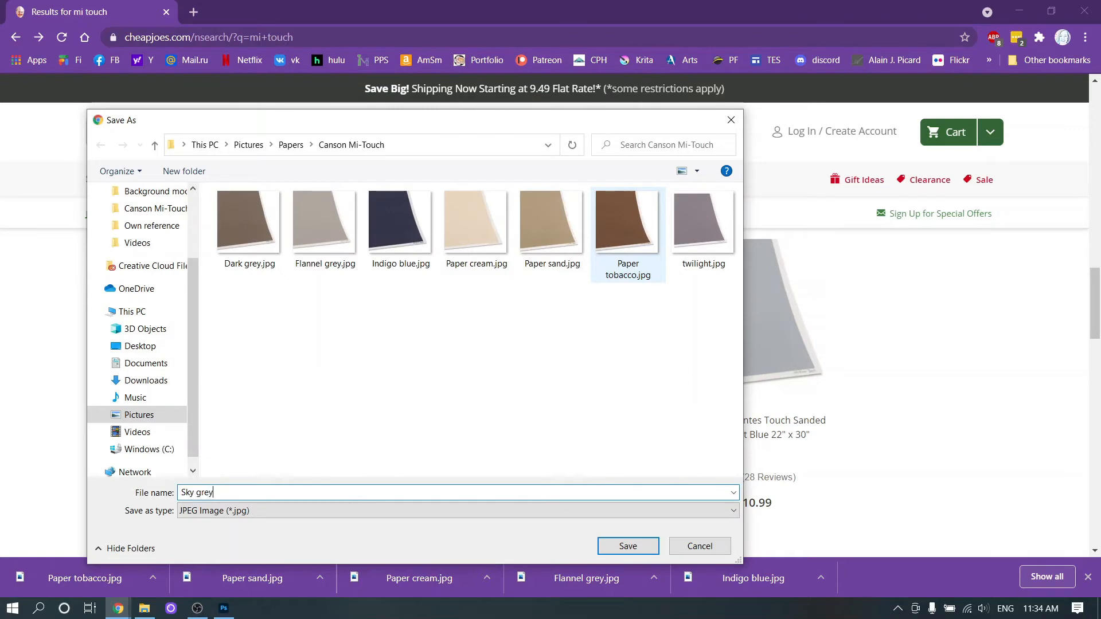
key(Return)
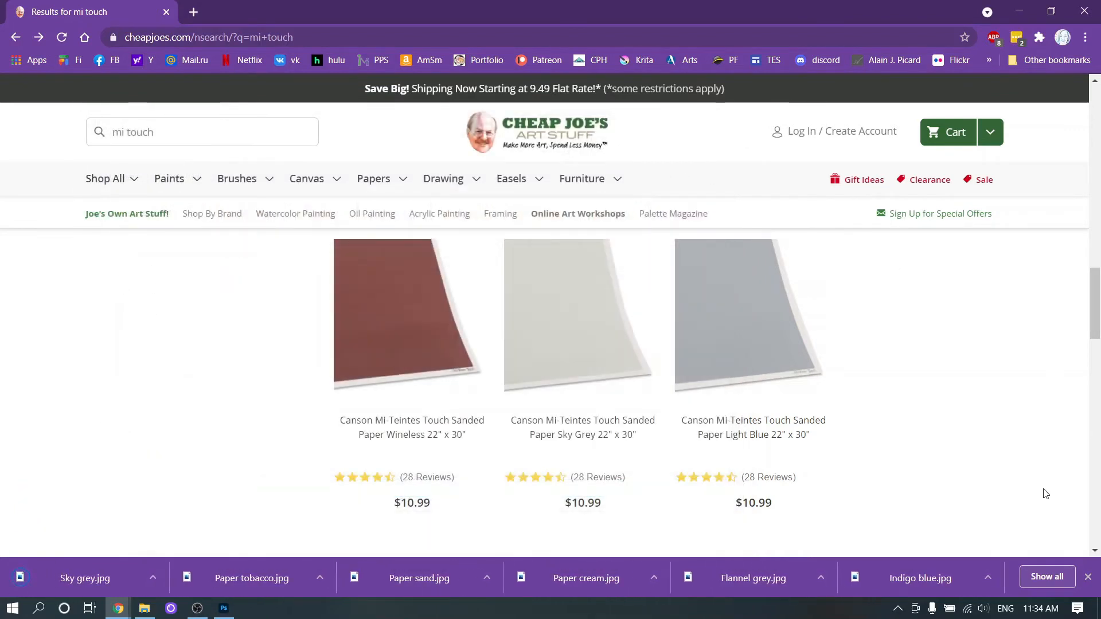
click(1089, 577)
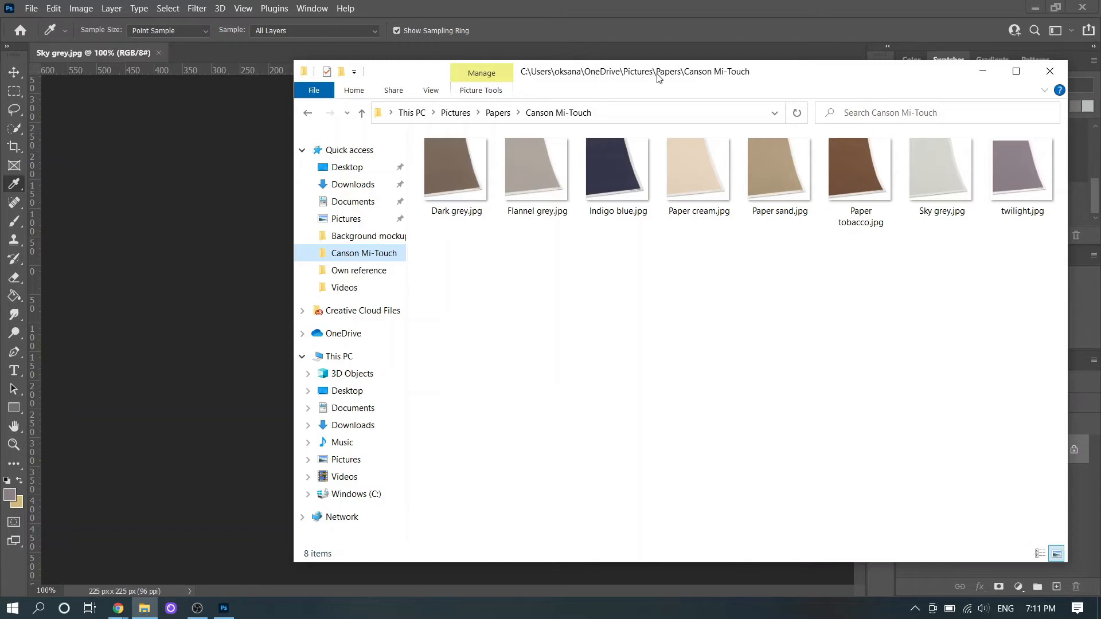
- Open all the paper images from Dark grey.jpg through twilight.jpg in the Canson Mi-Touch folder as separate documents in Photoshop
click(449, 193)
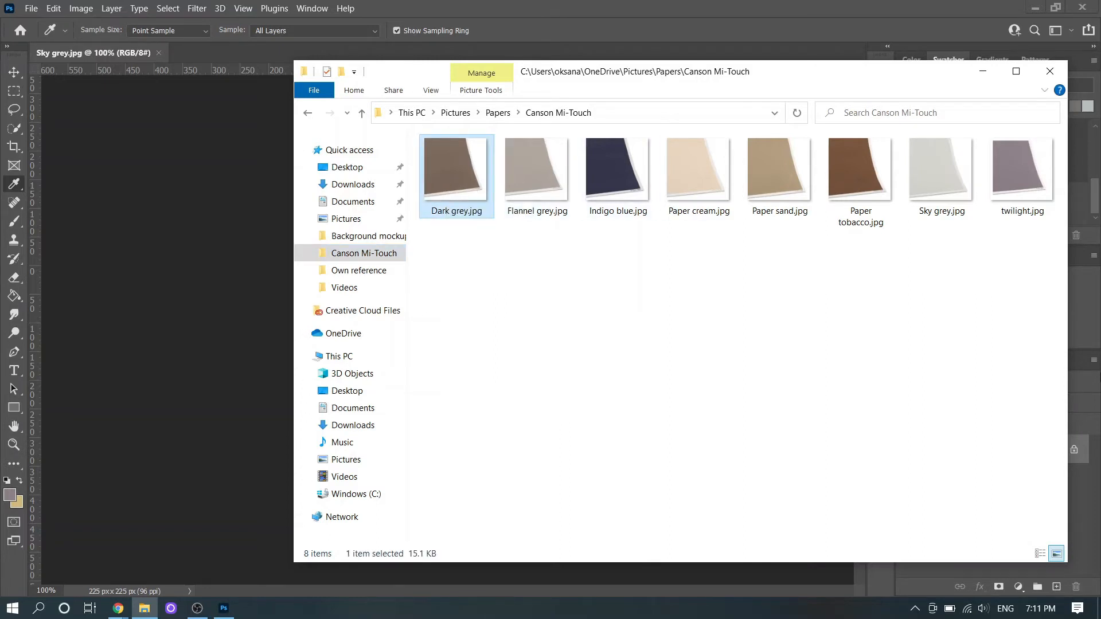
key(shift+Right)
key(shift+Right)
key(shift+Right)
key(shift+Right)
key(shift+Right)
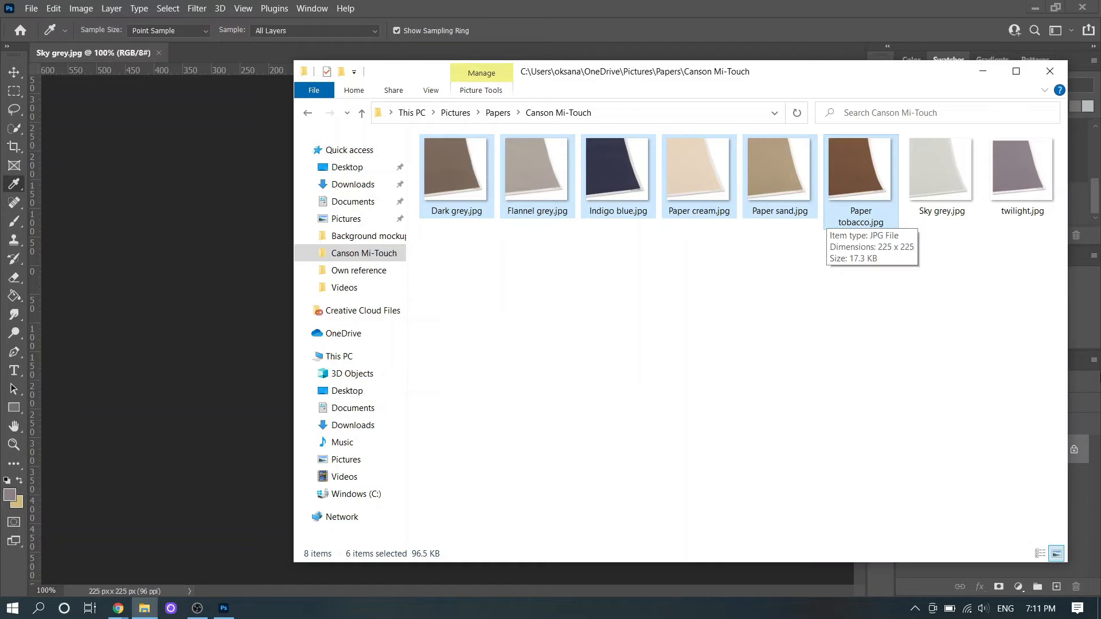
key(shift+Right)
key(shift+Right)
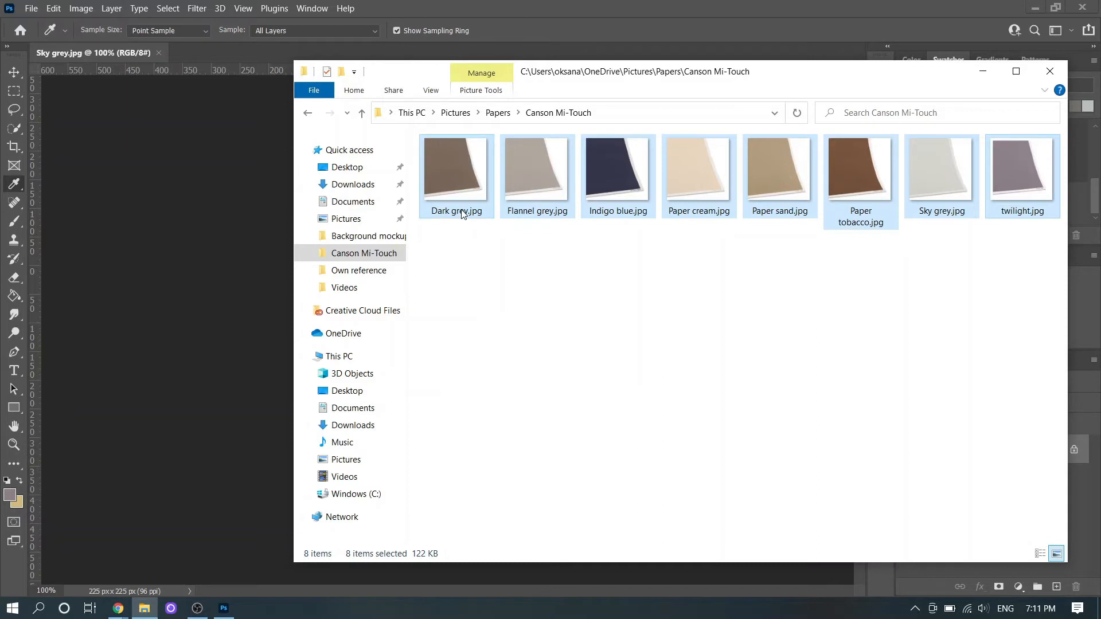
drag(459, 214, 180, 57)
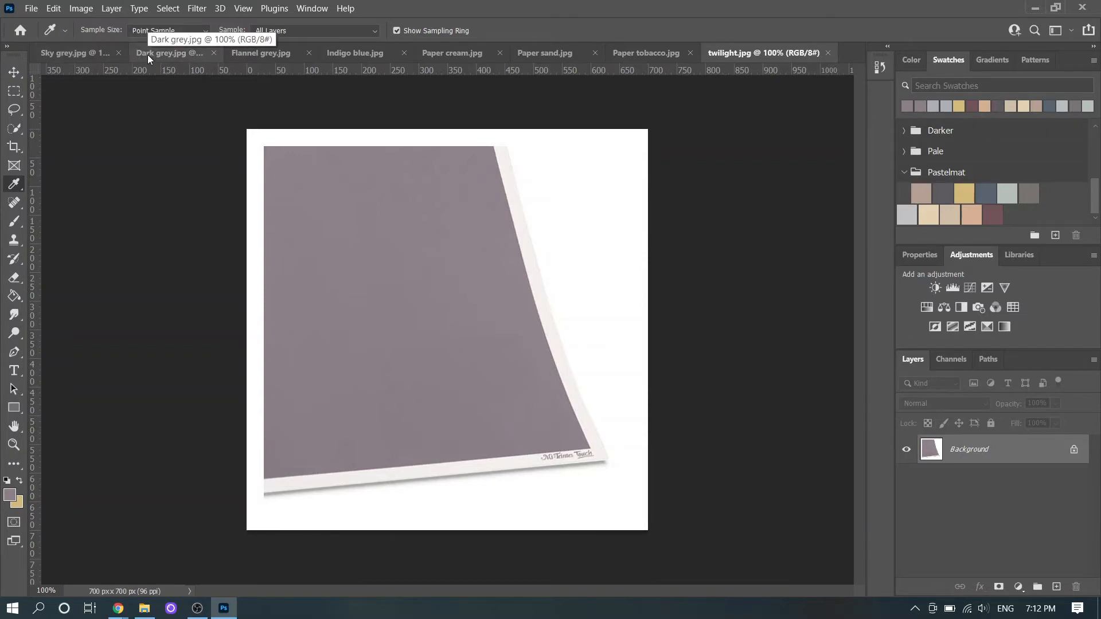
click(29, 8)
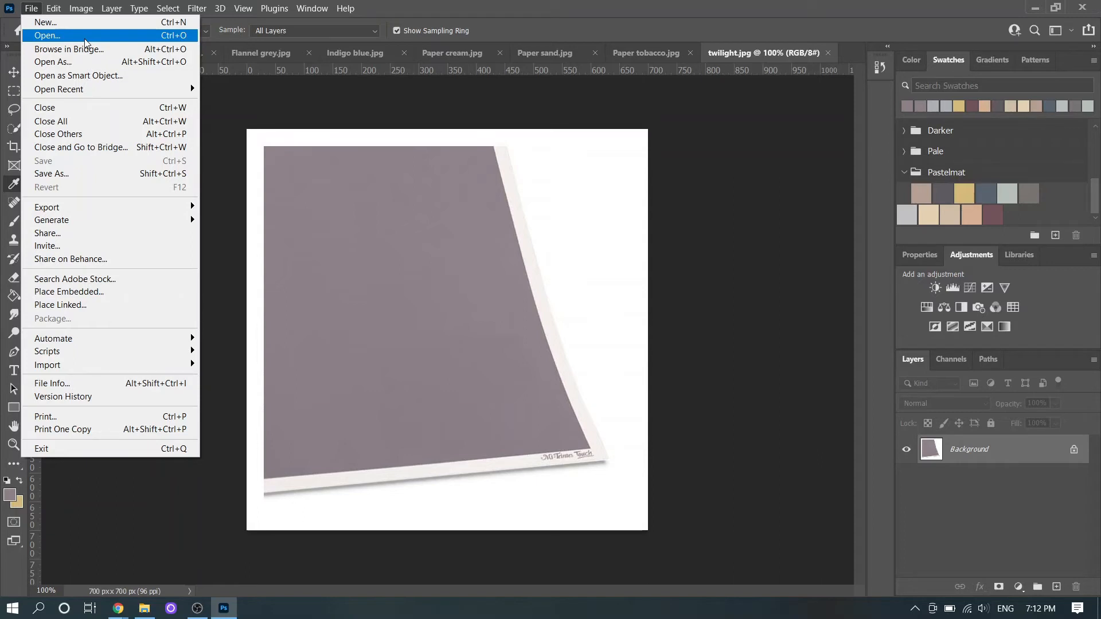
click(336, 109)
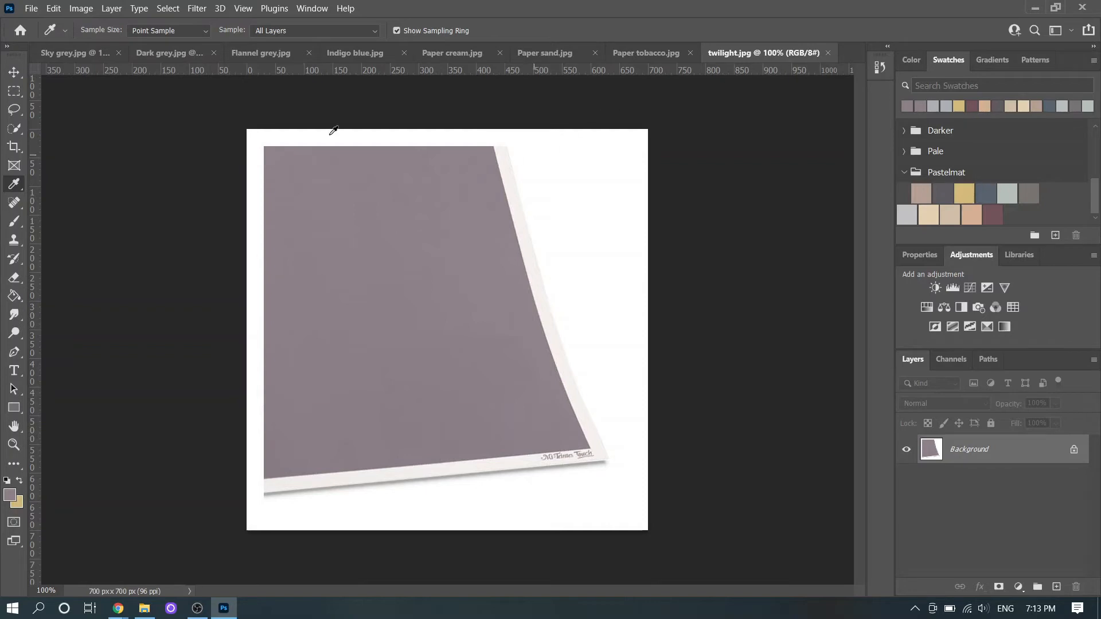
click(31, 9)
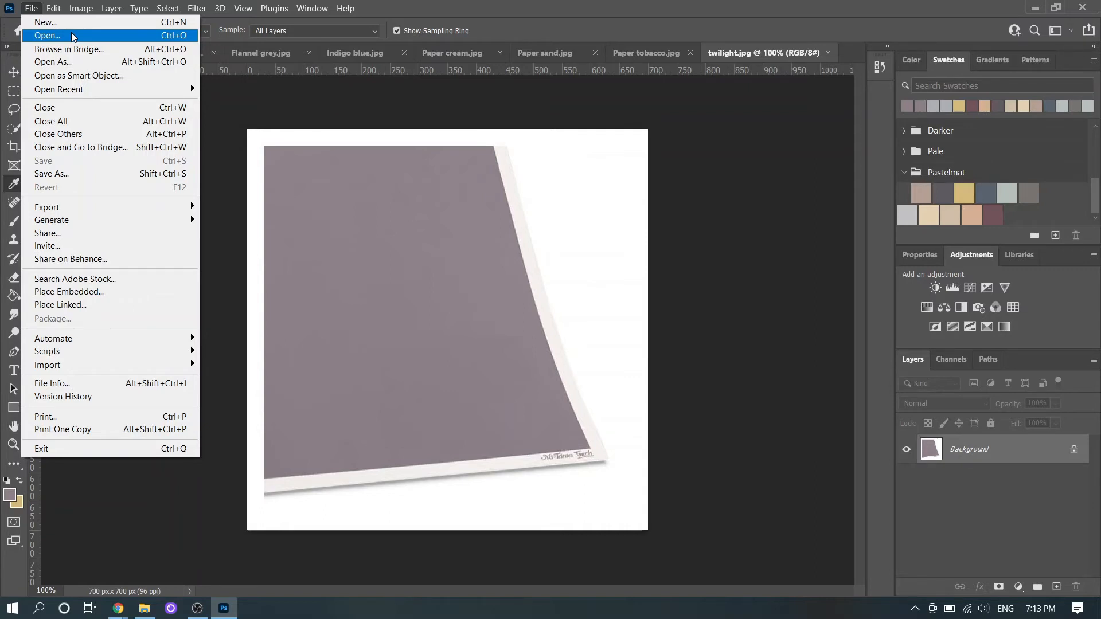
click(551, 25)
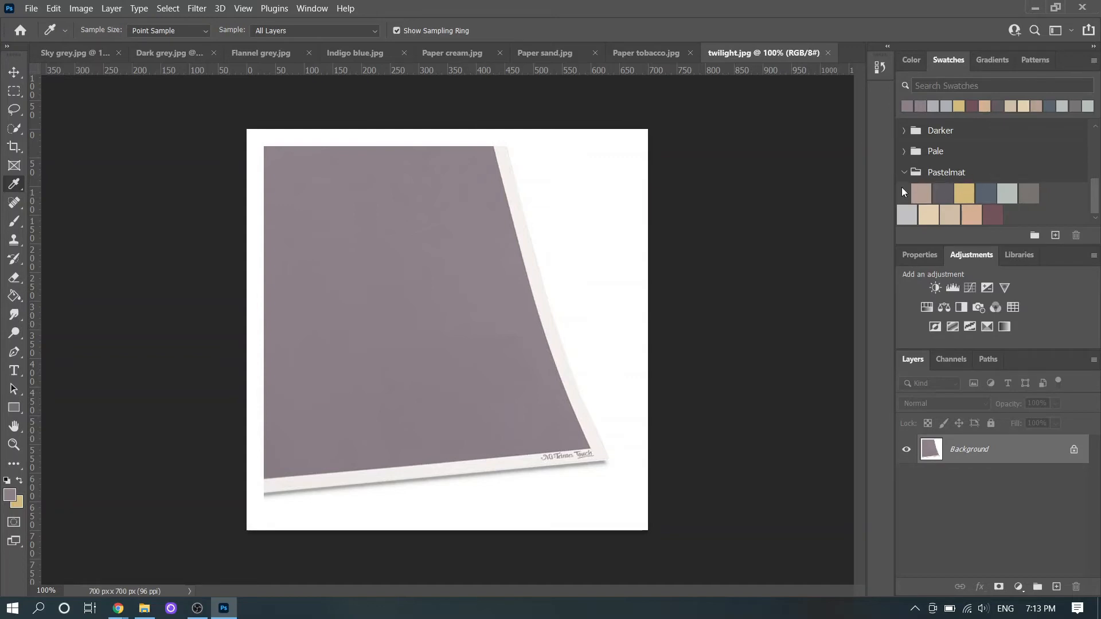
click(919, 60)
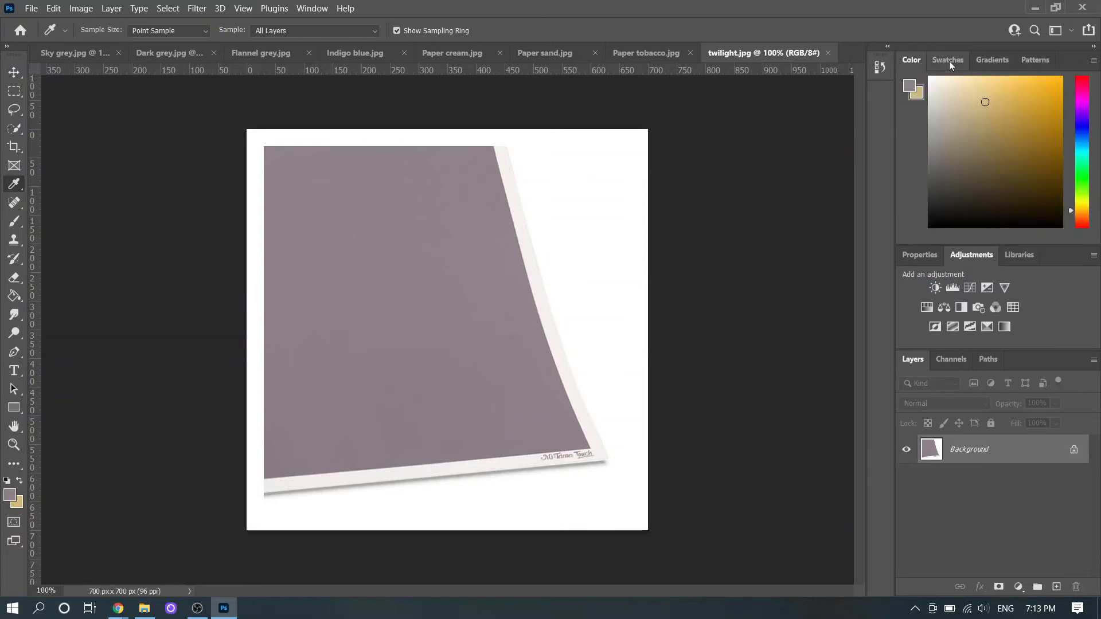
click(1005, 62)
click(1035, 61)
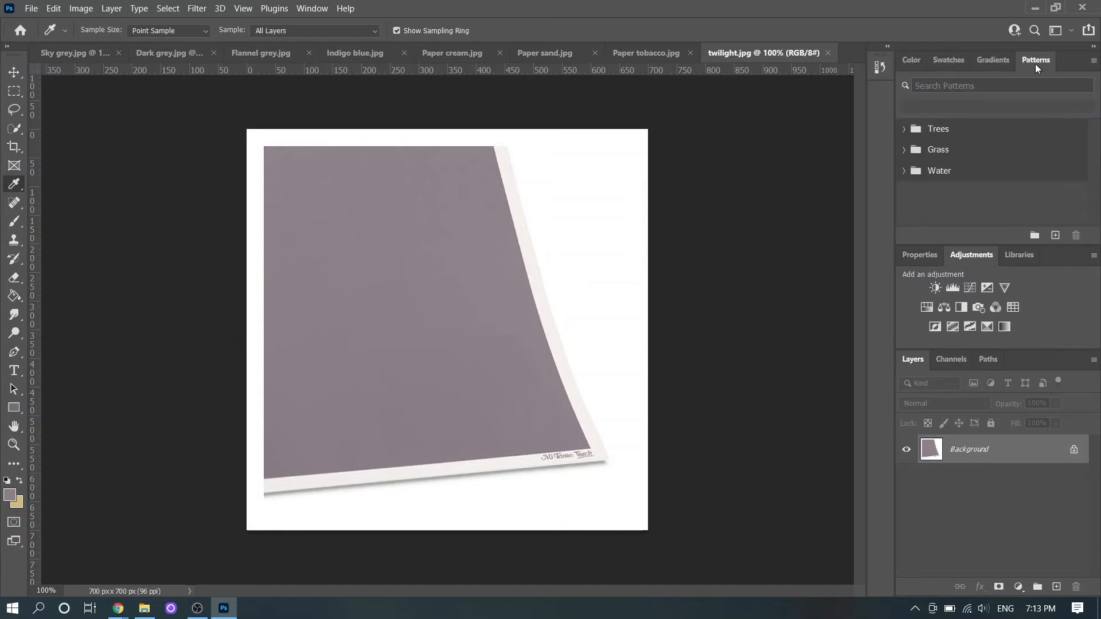
click(949, 63)
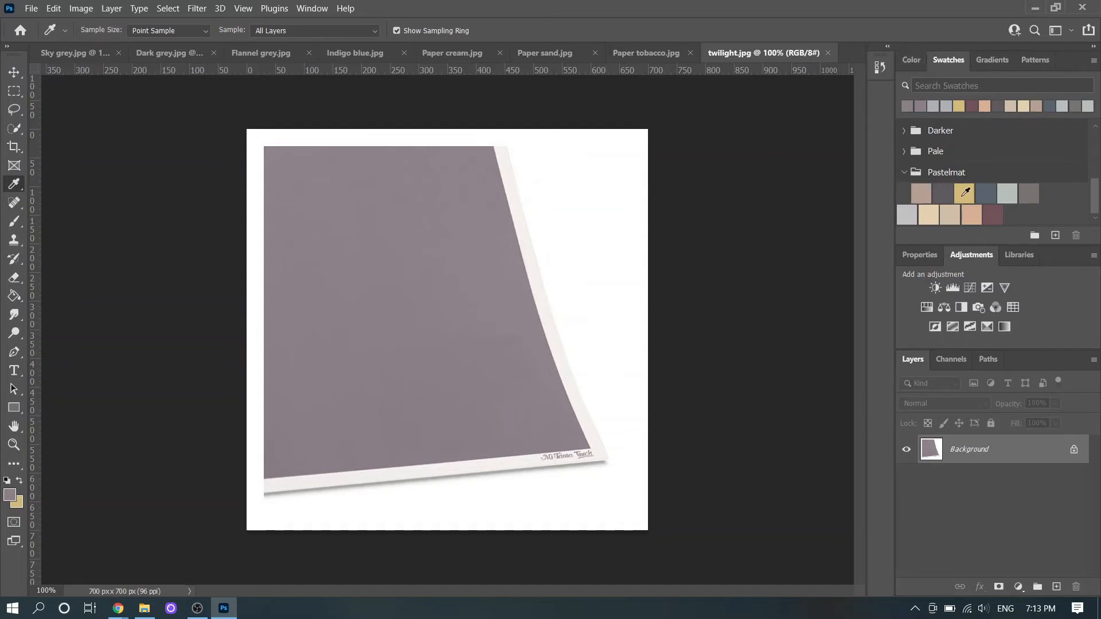
scroll(1096, 206, up, 1)
scroll(1097, 207, down, 1)
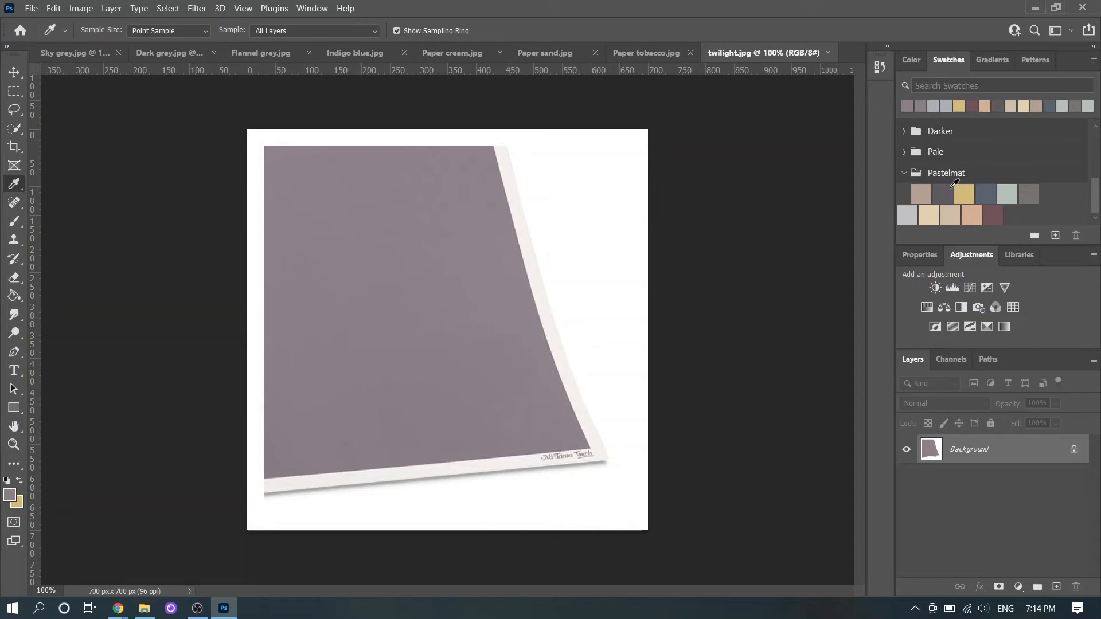
- Create a swatch group named "Mi-Teintes Touch" and collapse the Pastelmat group
click(1035, 237)
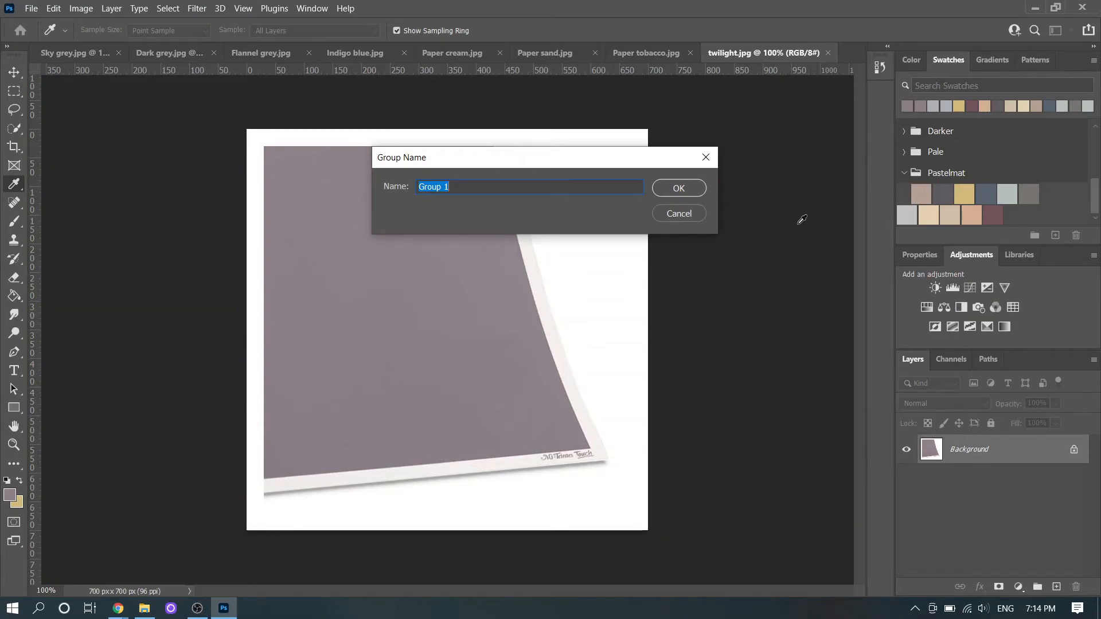
text(Mi-Teintes Touch)
click(679, 189)
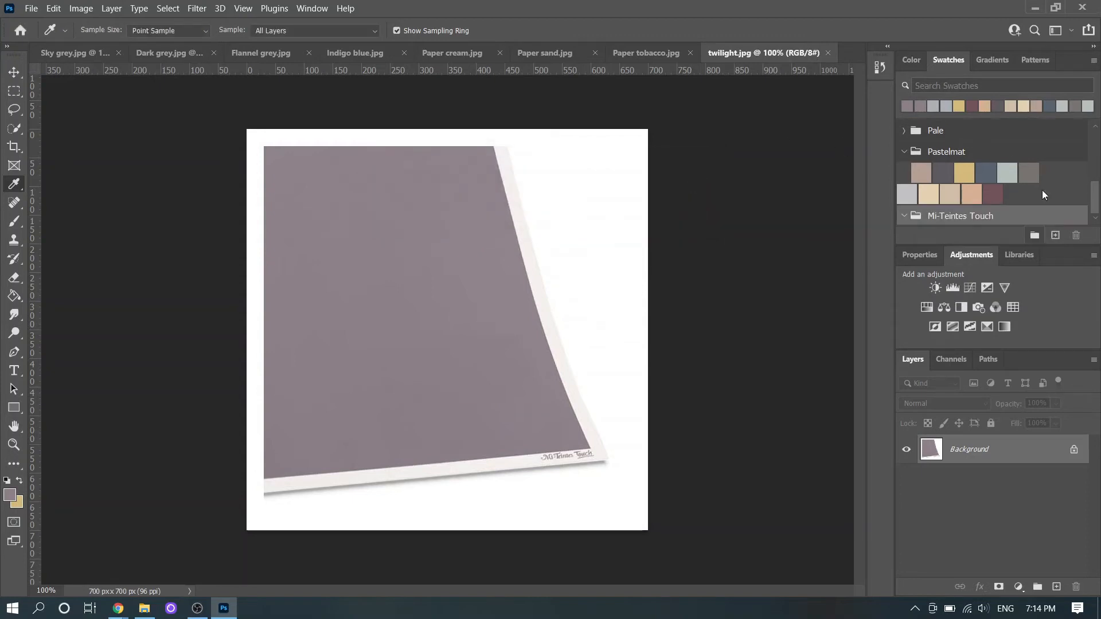
click(905, 152)
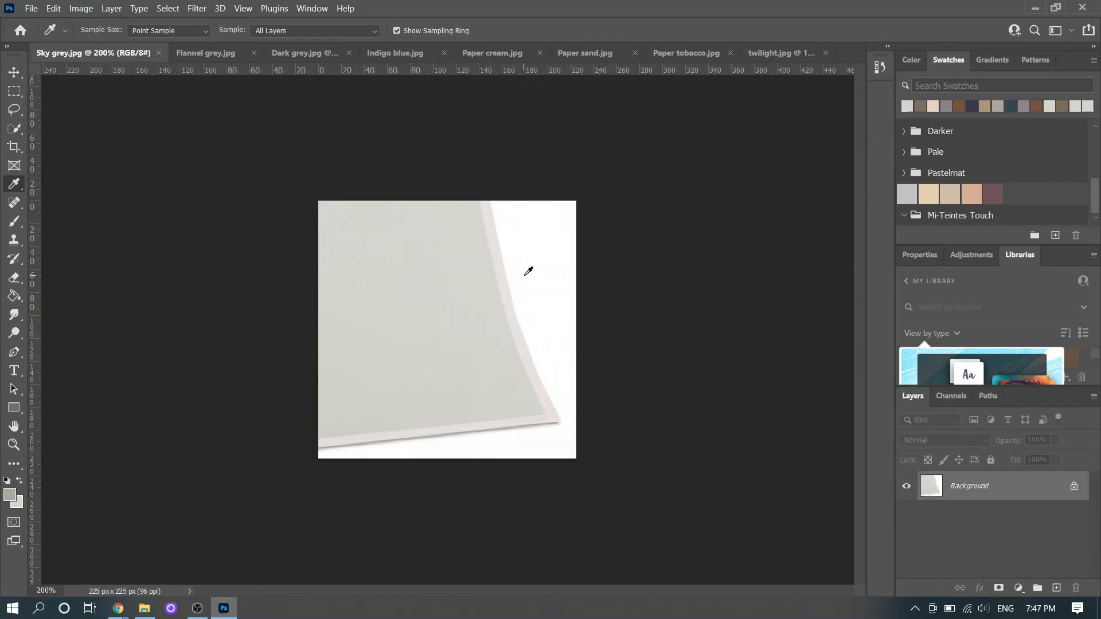
- Sample the paper colour in Sky grey.jpg, add it to the Mi-Teintes Touch swatches as "Sky grey", and close that image
click(427, 294)
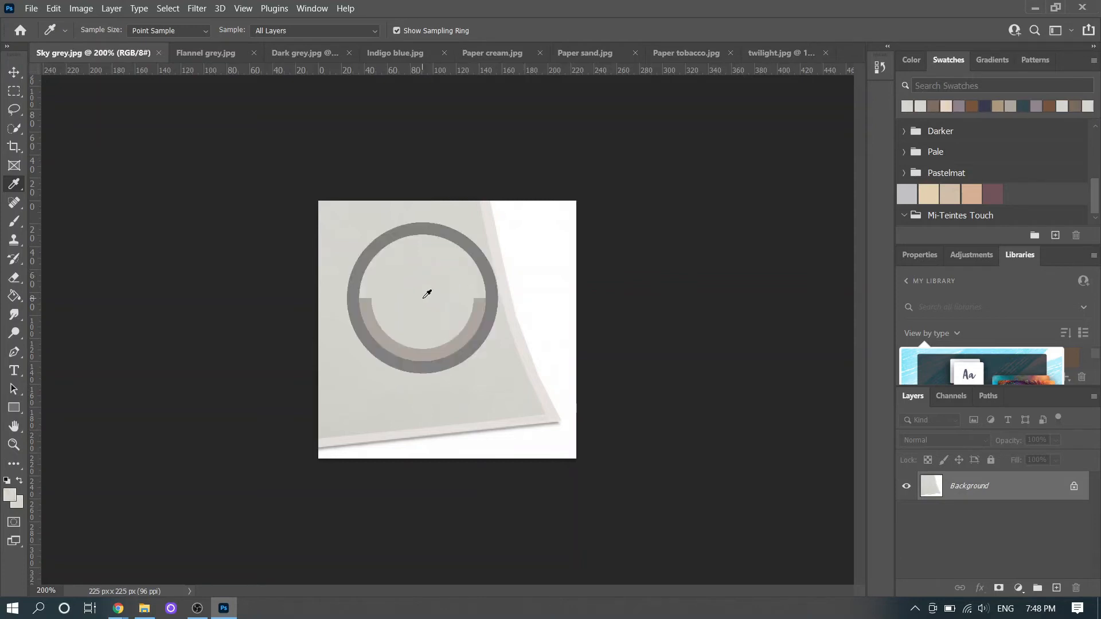
drag(427, 295, 499, 331)
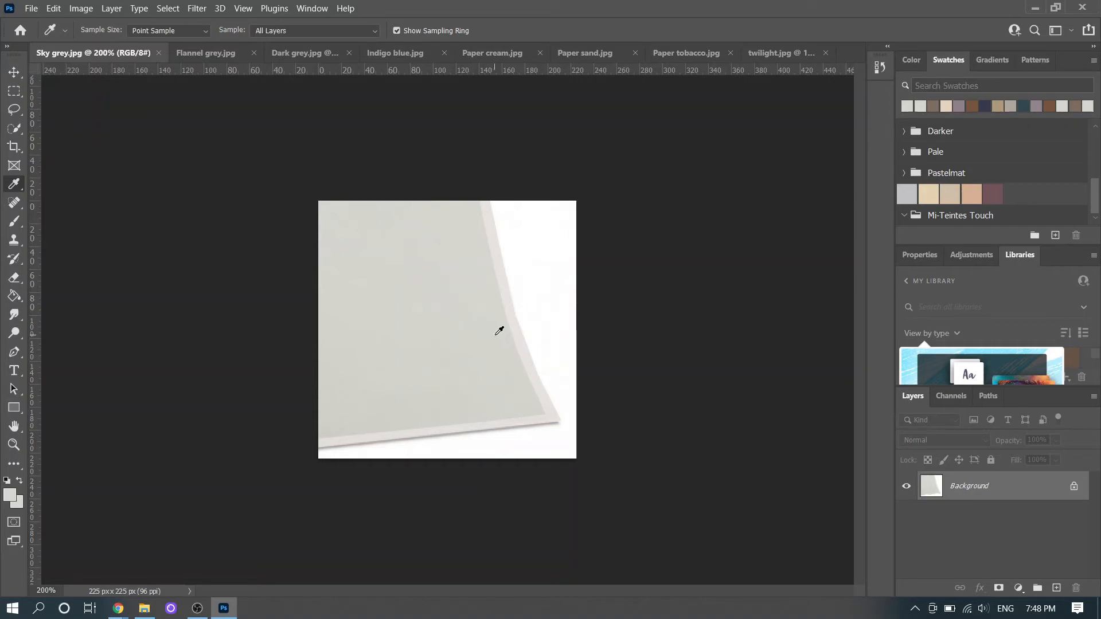
click(9, 496)
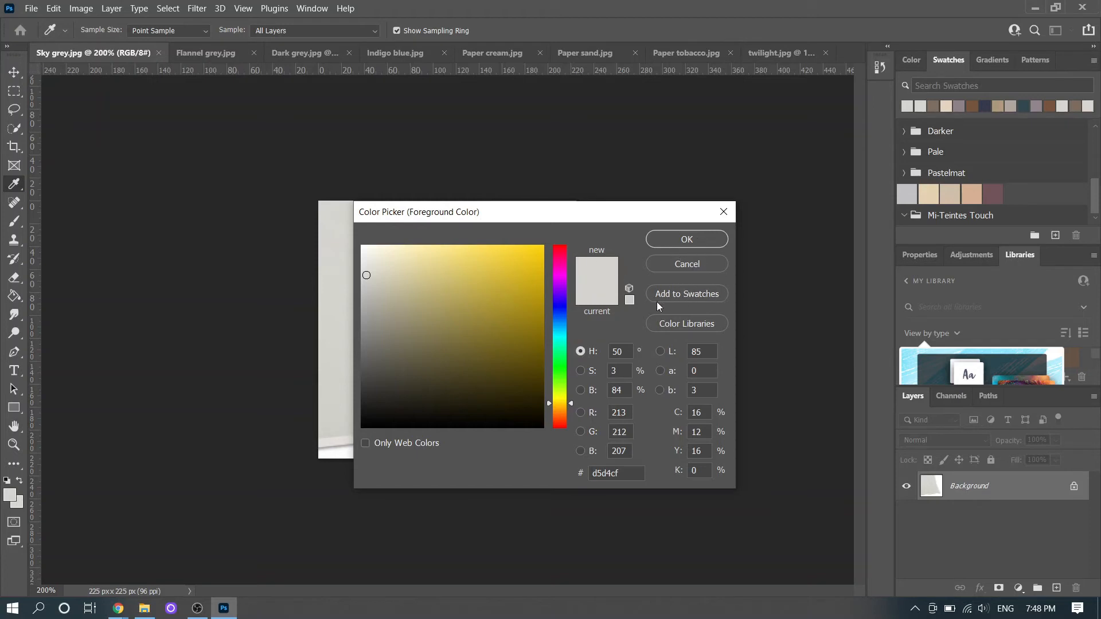
click(703, 293)
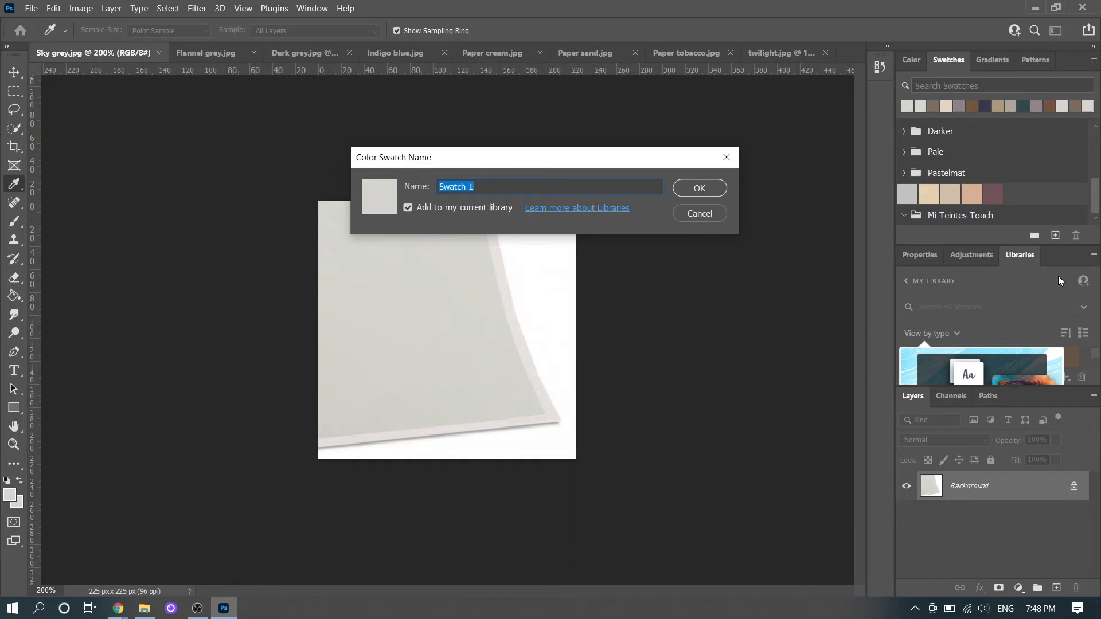
text(Sky grey)
click(711, 187)
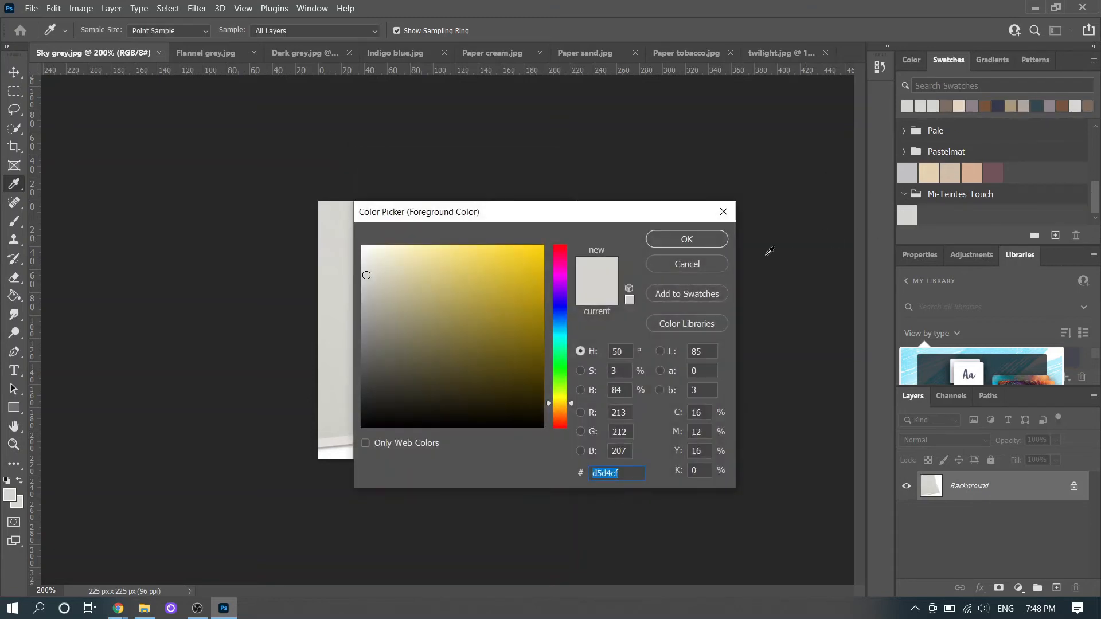
click(722, 214)
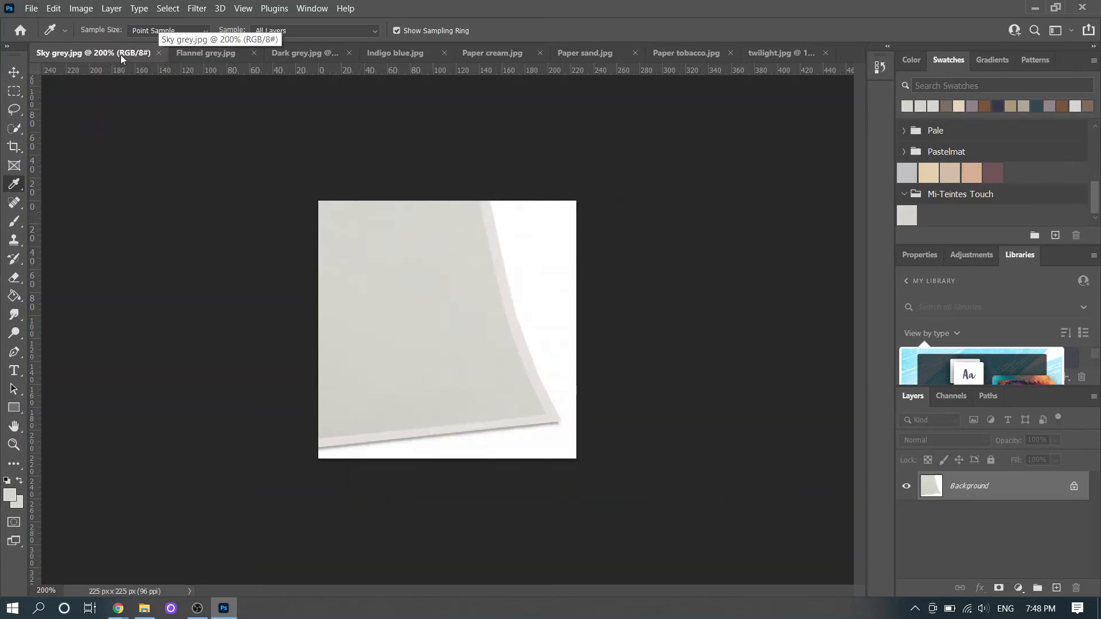
click(158, 53)
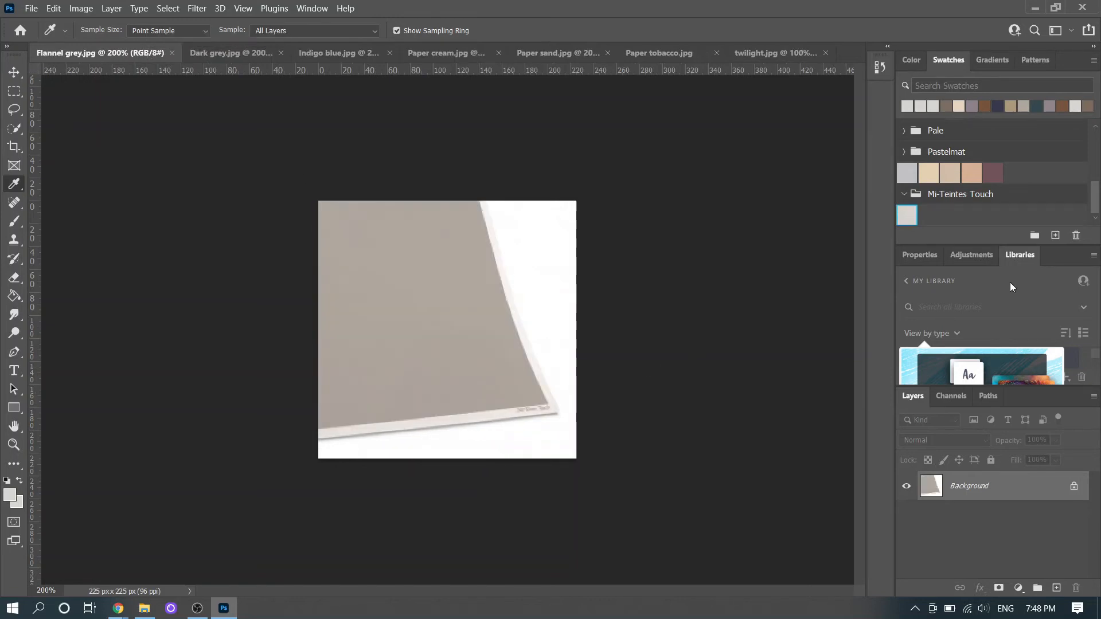
- Sample the paper colour in Flannel grey.jpg, add it to the Mi-Teintes Touch swatches as "Flannel grey", and close that image
click(923, 217)
click(449, 306)
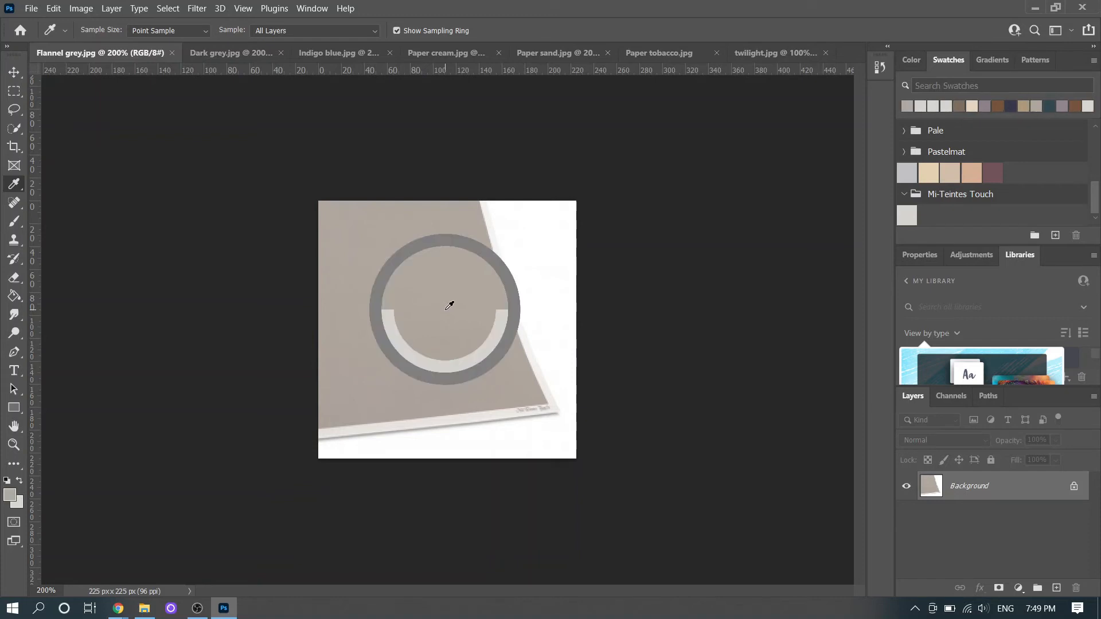
click(10, 496)
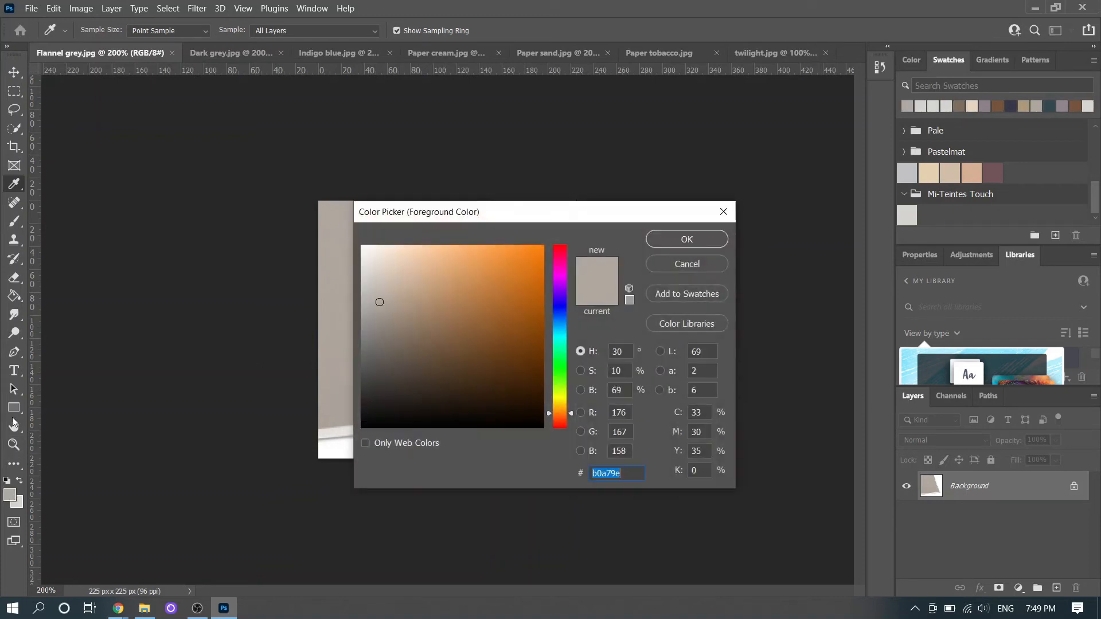
click(701, 295)
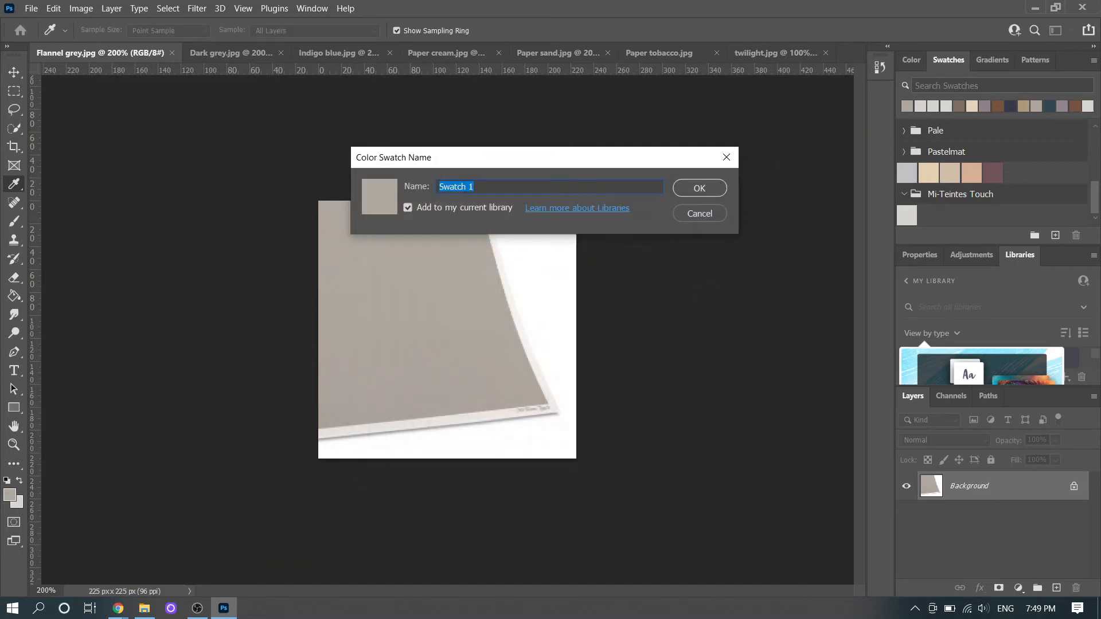
text(Flannel )
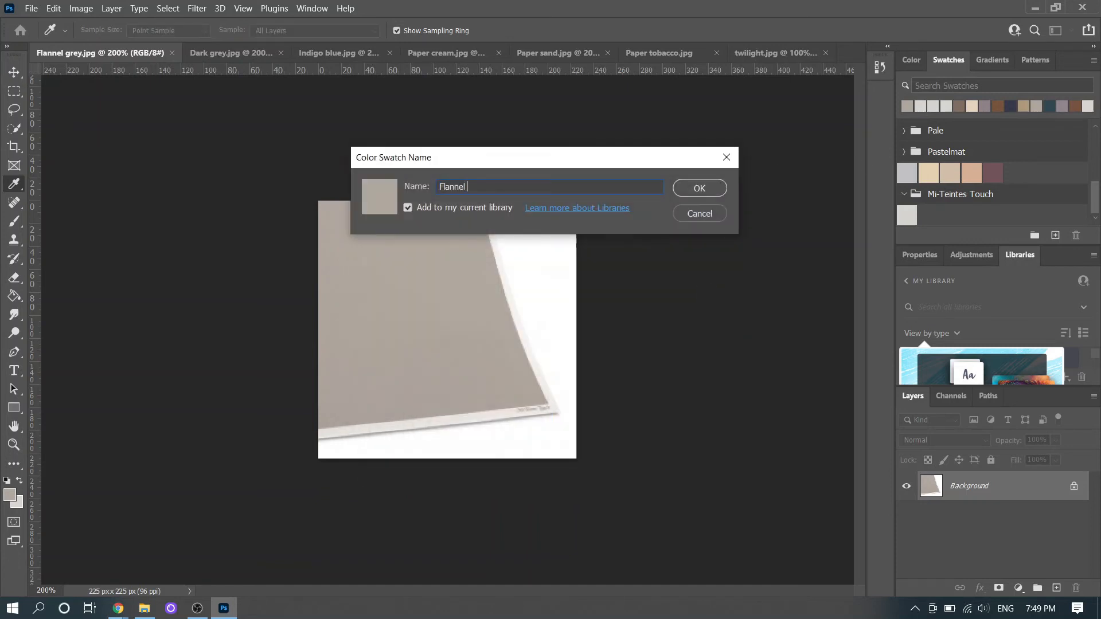
text(grey)
key(Return)
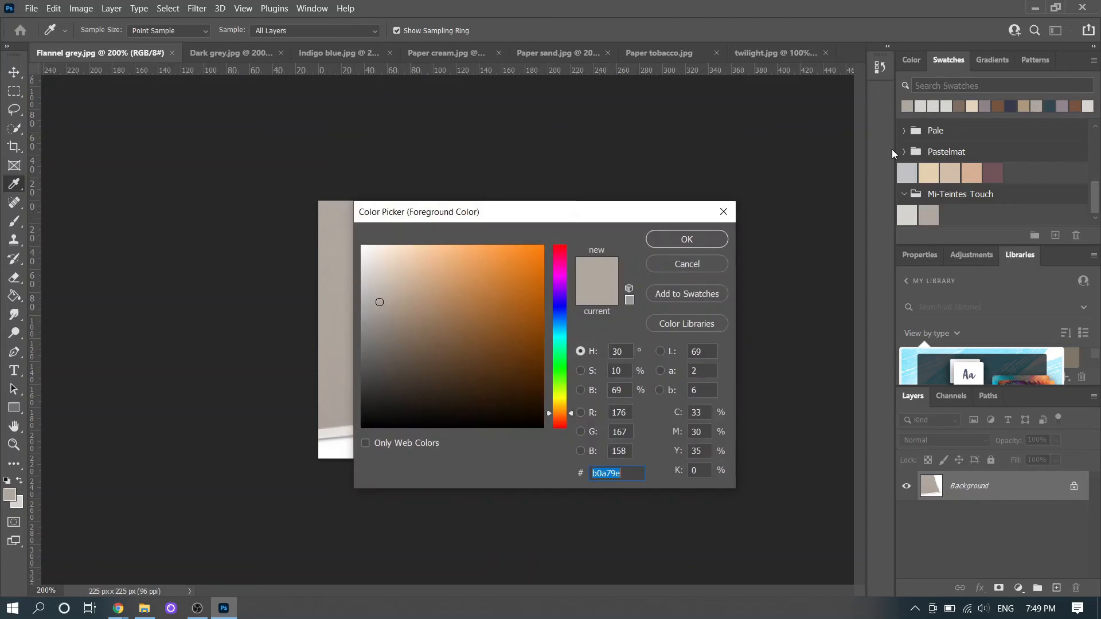
click(694, 292)
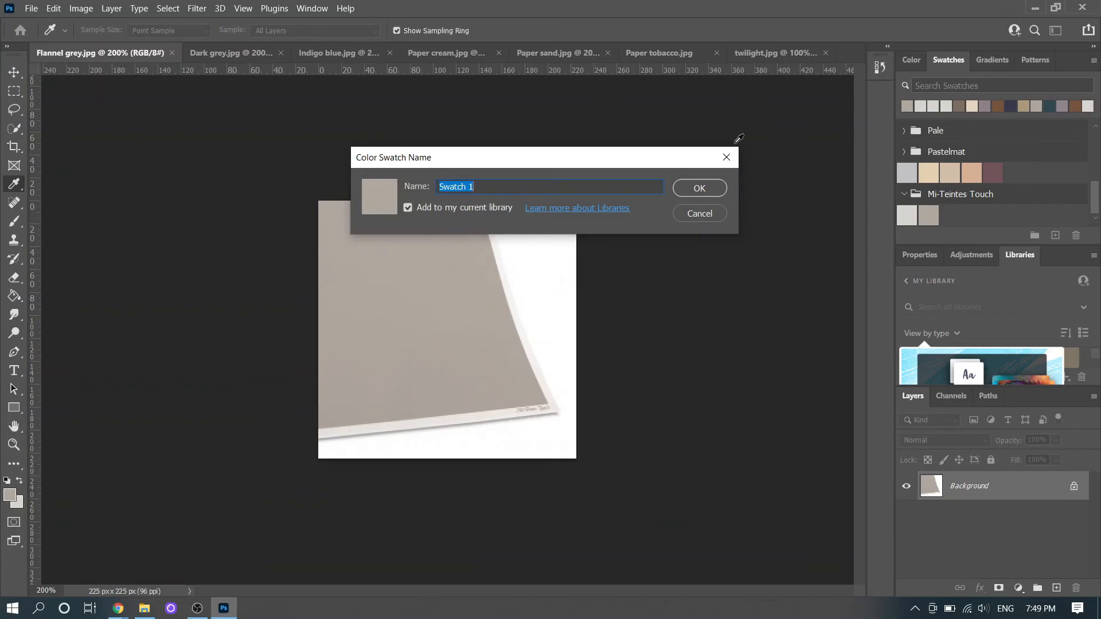
click(727, 158)
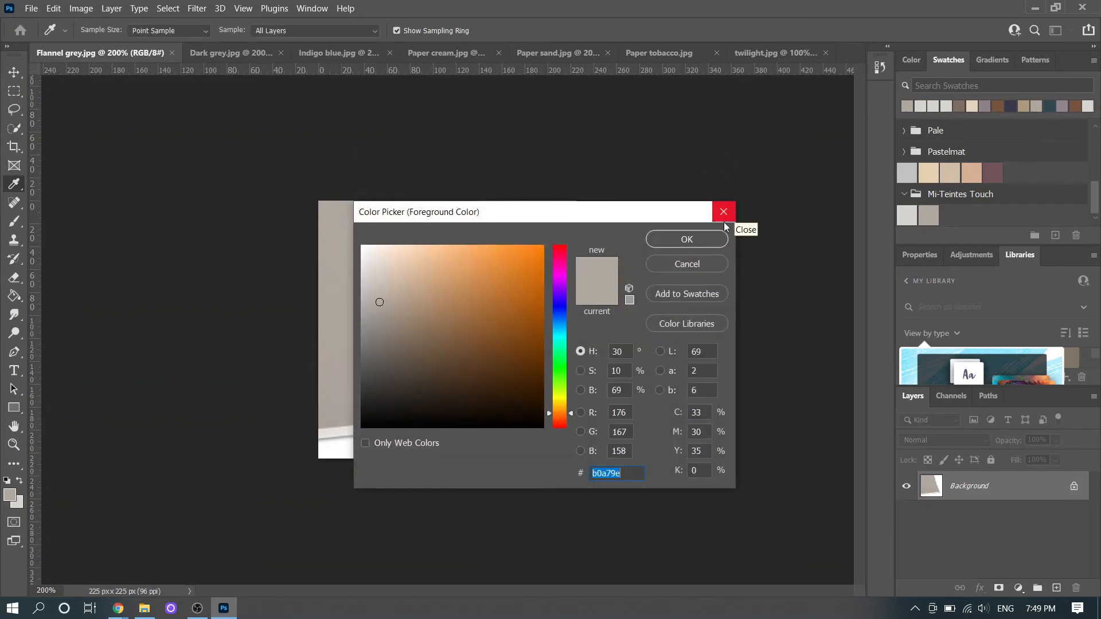
click(724, 214)
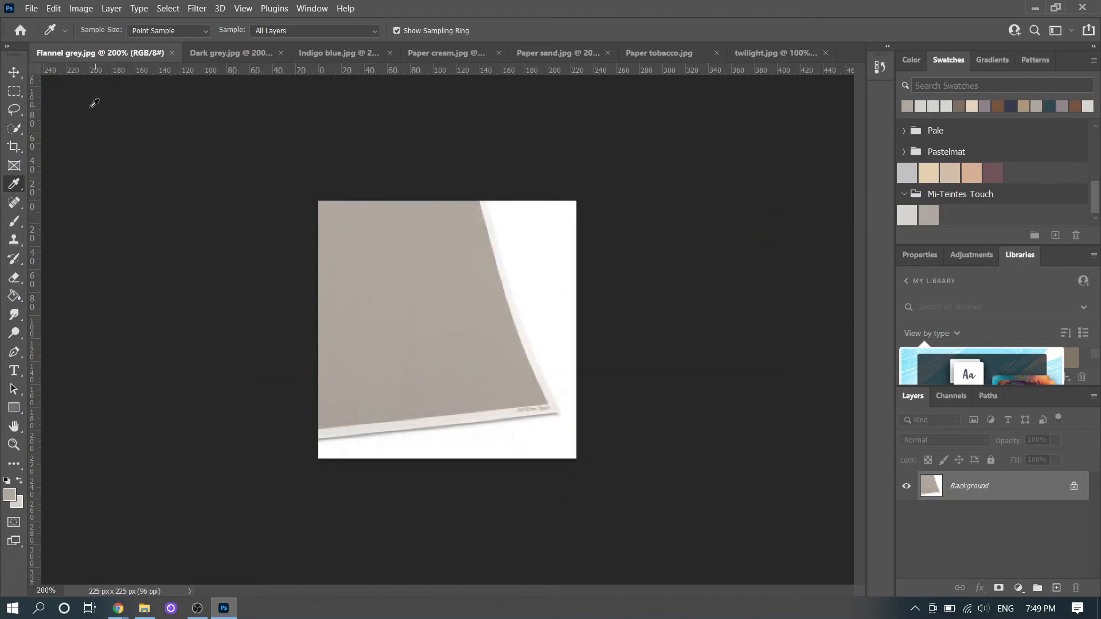
click(172, 53)
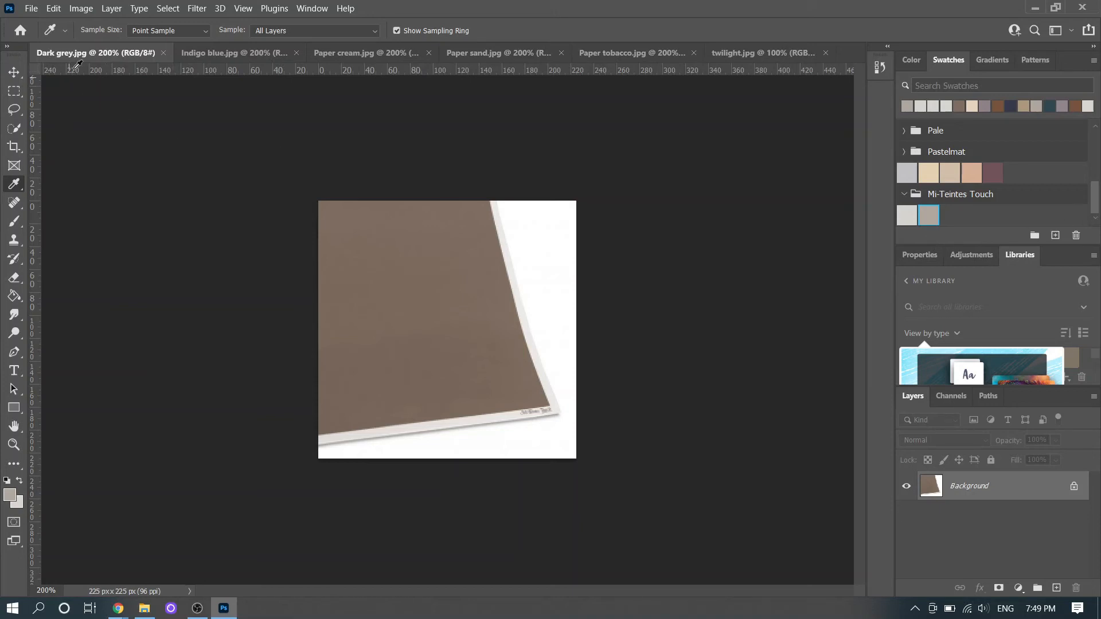
- Sample the paper colour in Dark grey.jpg, add it to the Mi-Teintes Touch swatches as "Dark grey", and close that image
click(439, 302)
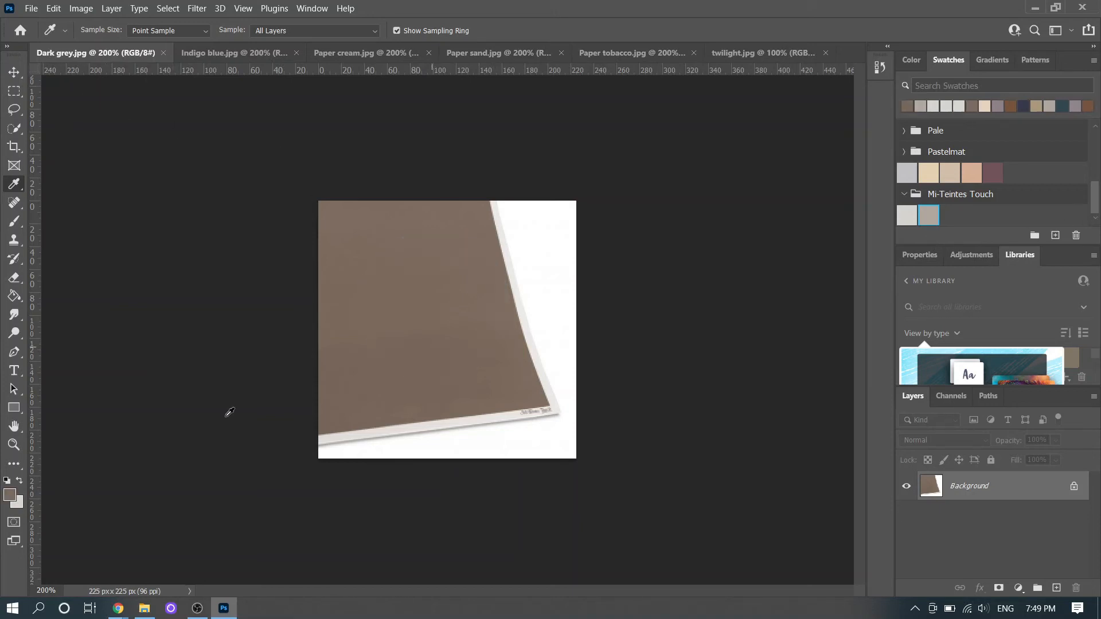
click(10, 495)
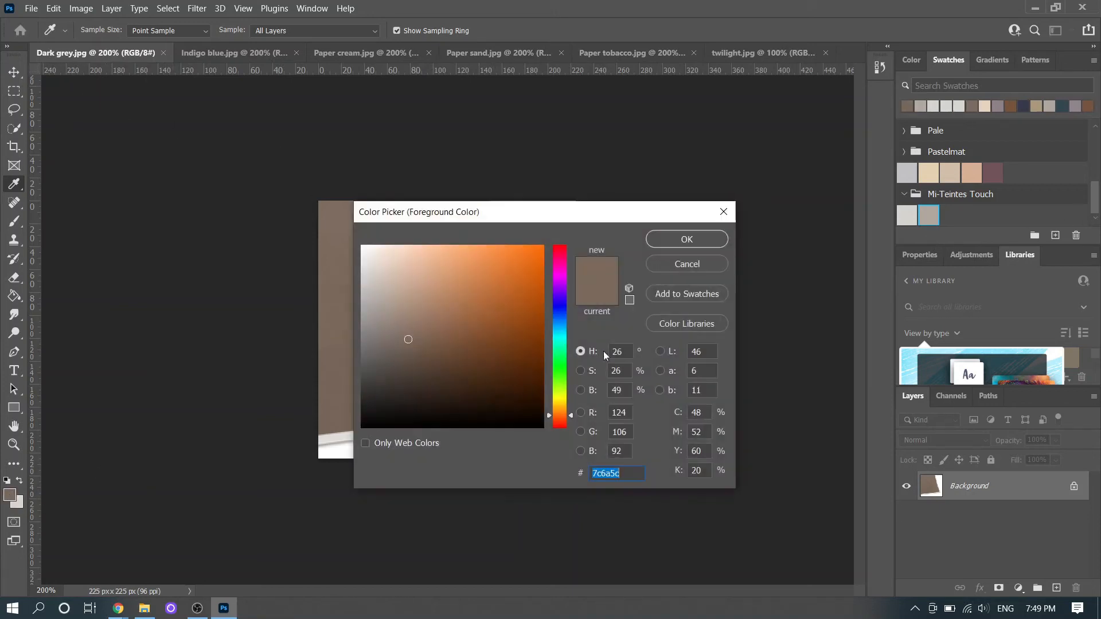
click(715, 294)
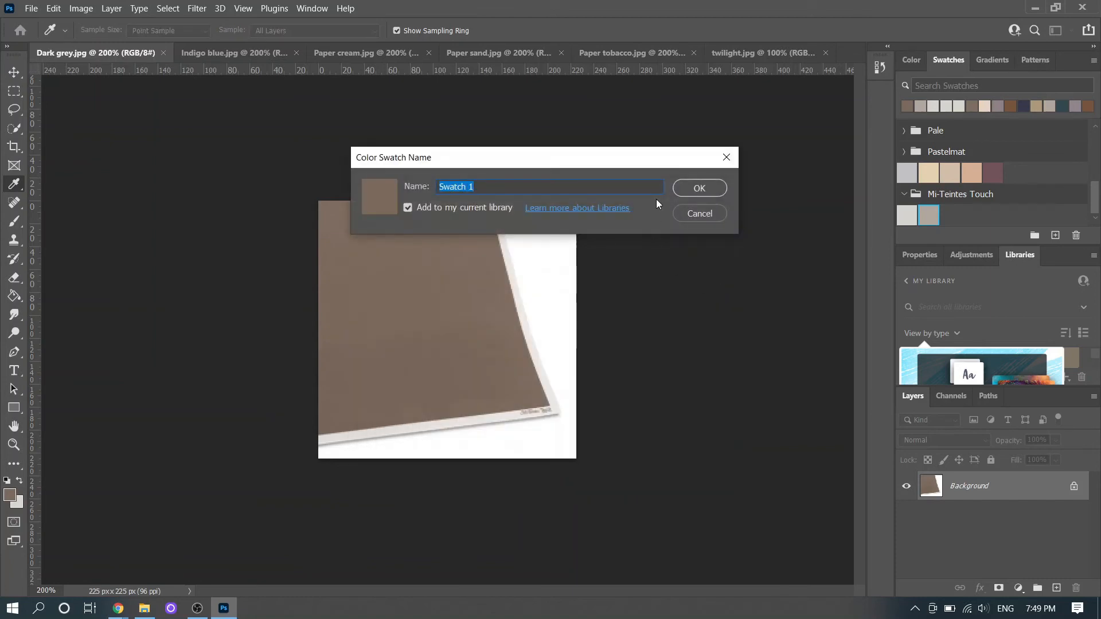
text(Dark grey)
key(Return)
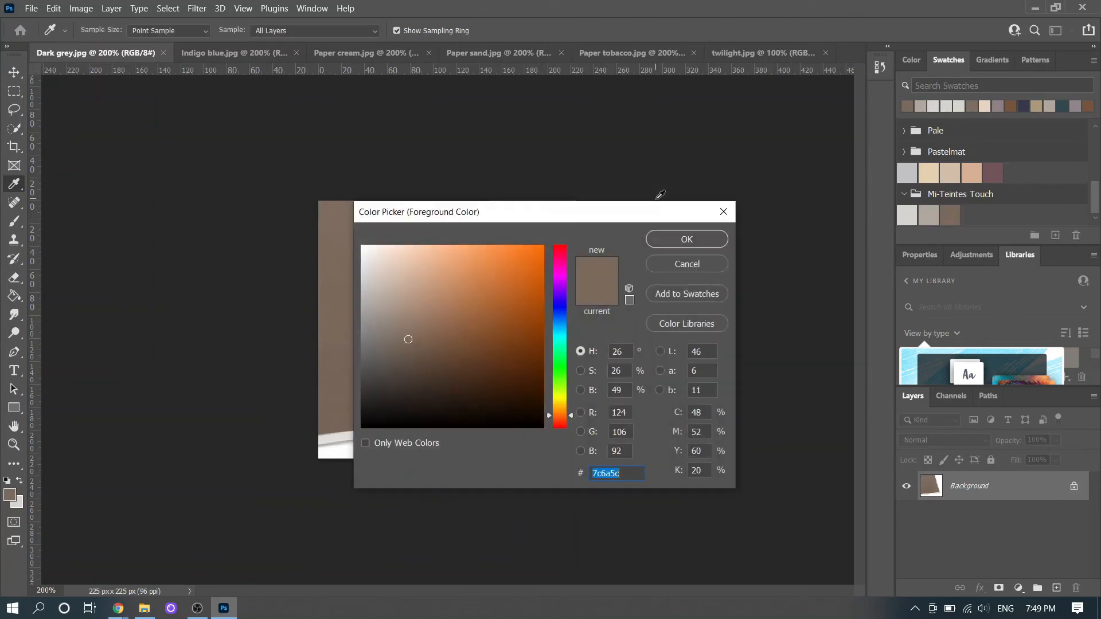
click(725, 216)
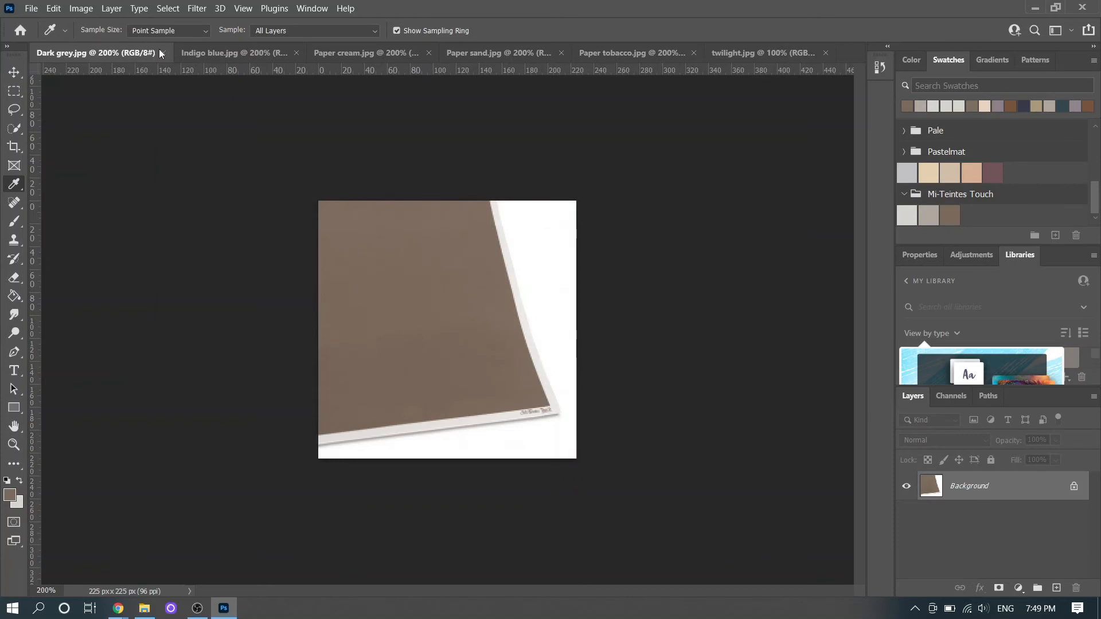
click(163, 53)
- Sample the paper colour in Indigo blue.jpg, add it to the Mi-Teintes Touch swatches as "Indigo blue", and close that image
click(435, 255)
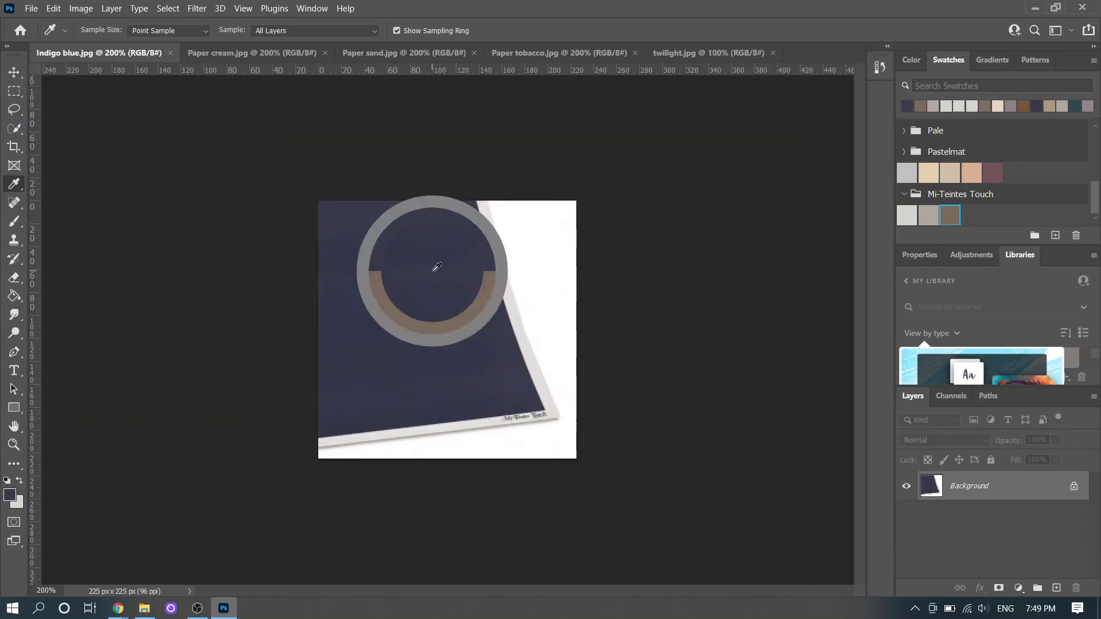
click(7, 497)
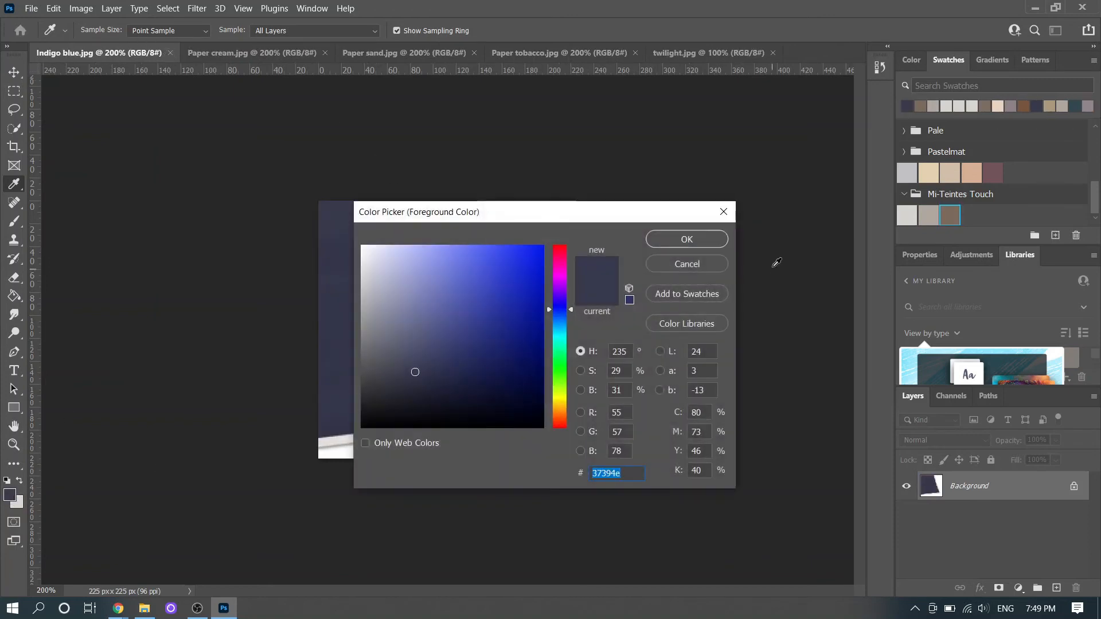
click(683, 295)
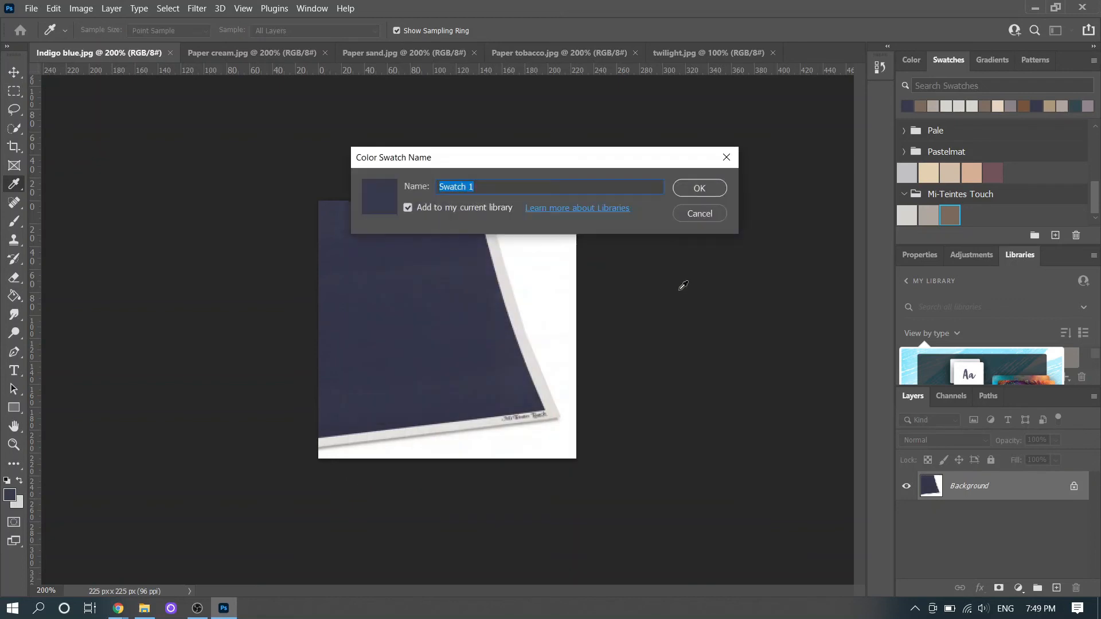
text(Indigo blue)
key(Return)
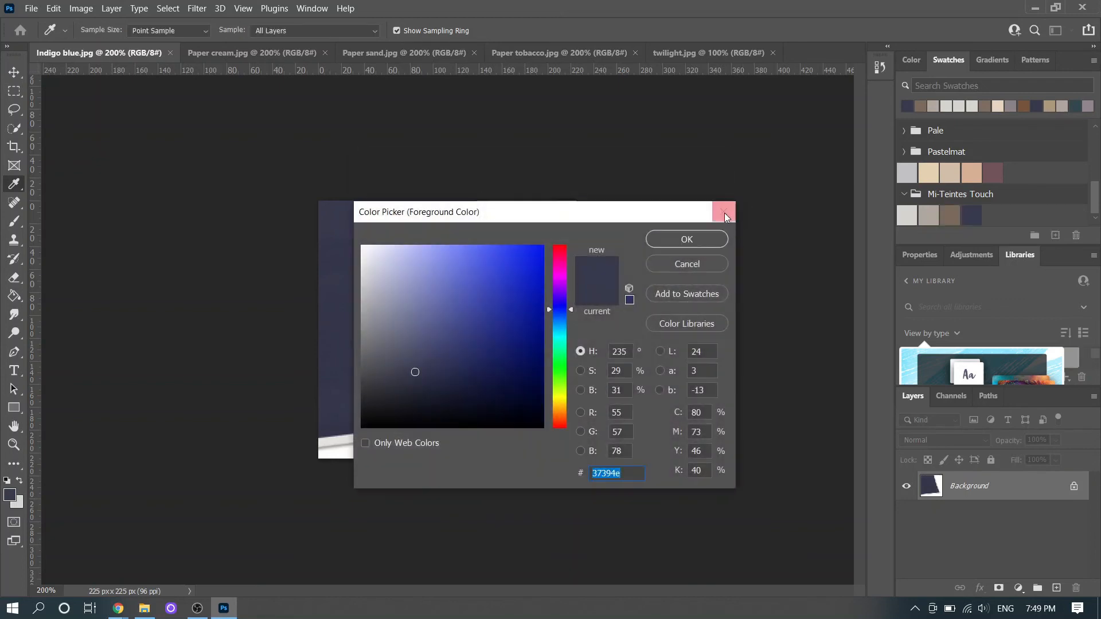
click(724, 216)
click(170, 53)
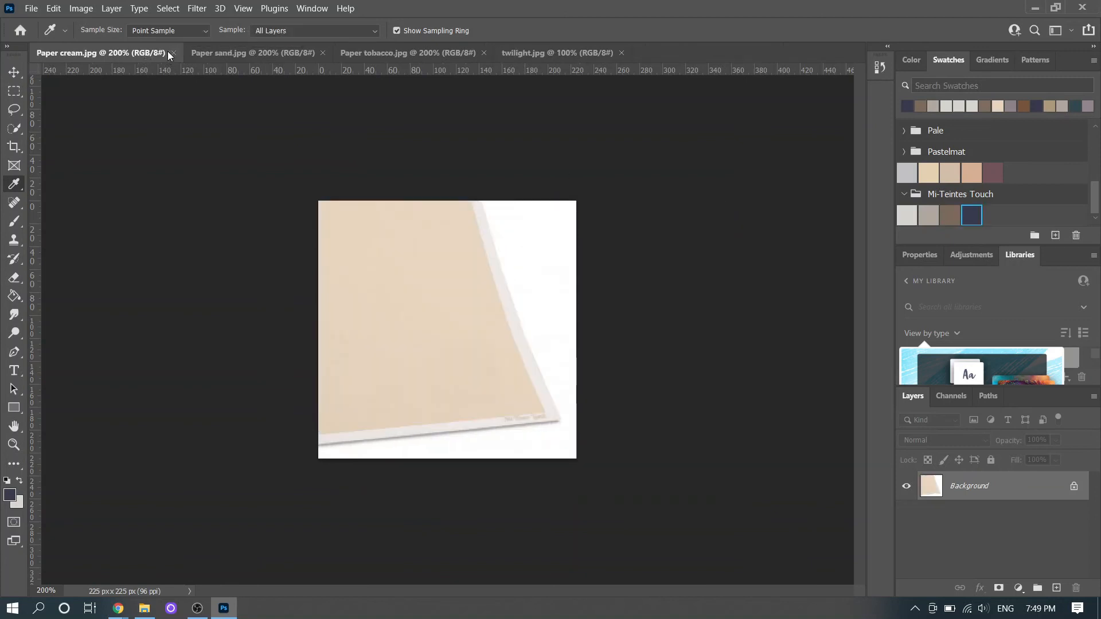
- Sample the paper colour in Paper cream.jpg, add it to the Mi-Teintes Touch swatches as "Paper cream", and close that image
click(405, 268)
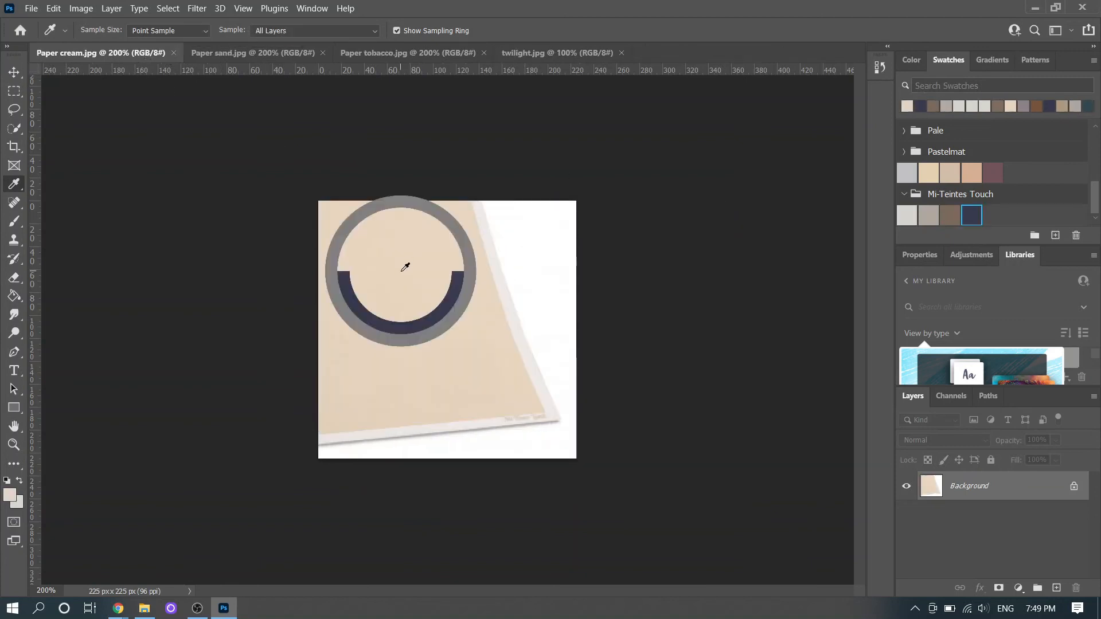
click(8, 497)
click(690, 295)
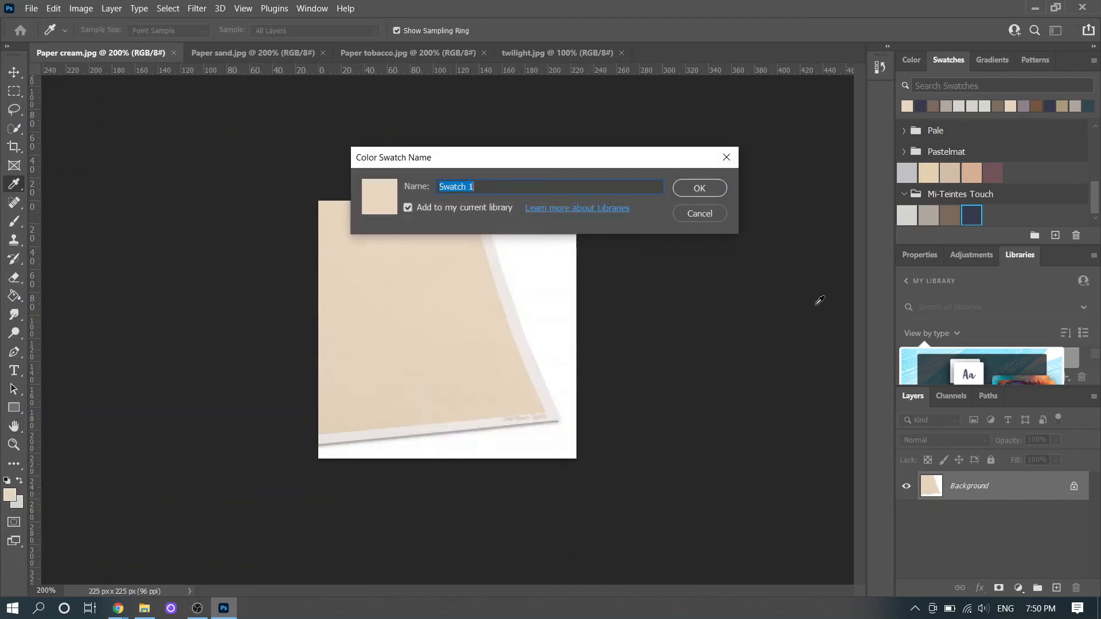
text(Paper cream)
key(Return)
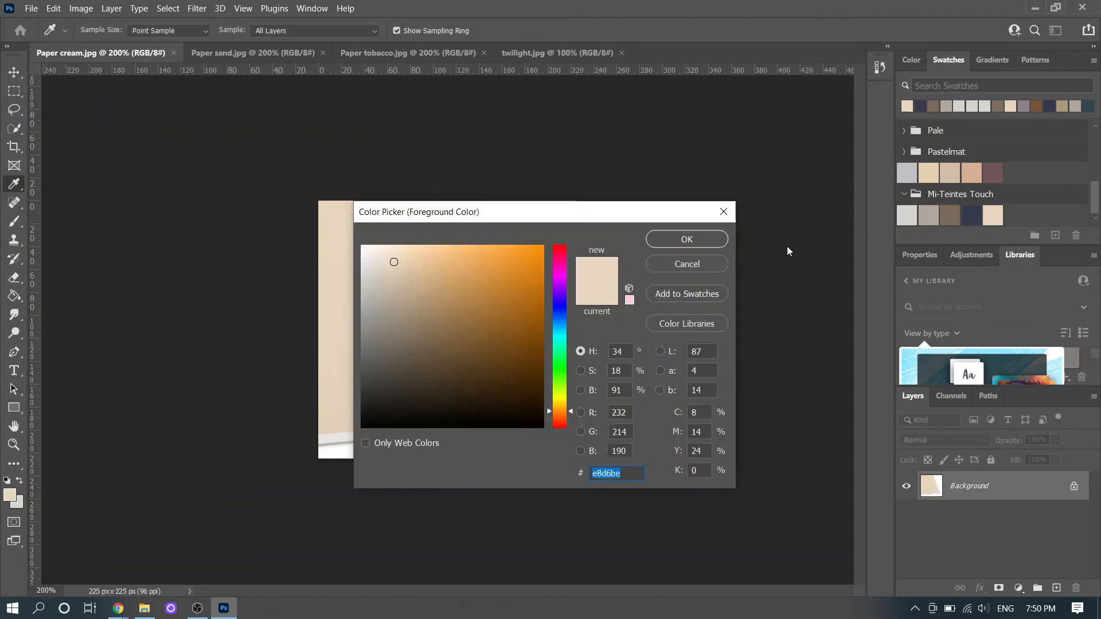
click(723, 212)
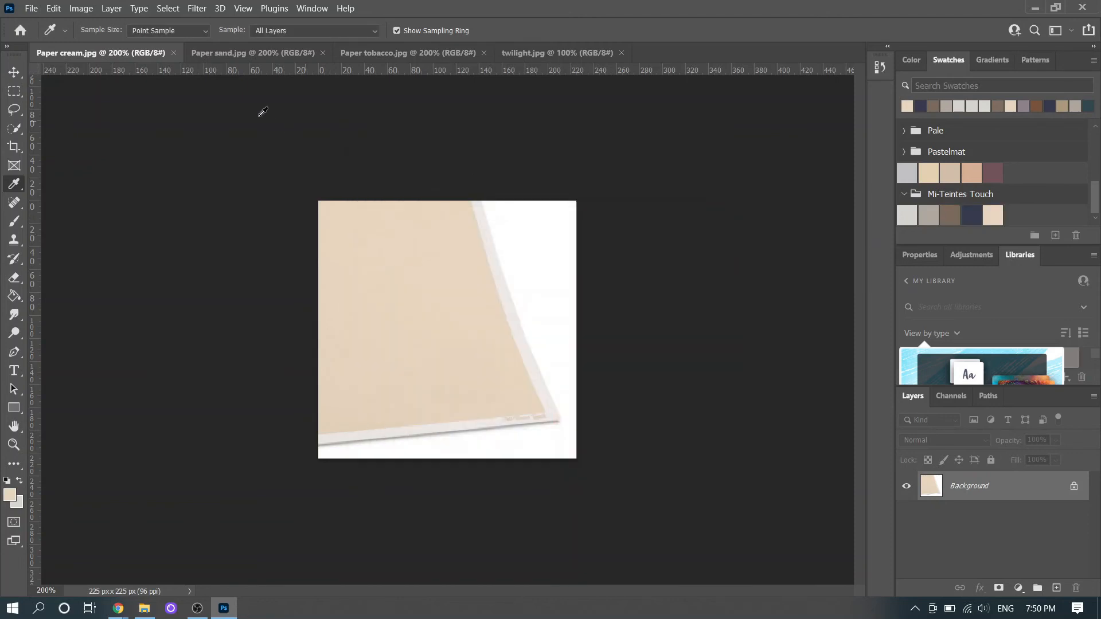
click(174, 54)
- Sample the paper colour in Paper sand.jpg, add it to the Mi-Teintes Touch swatches as "Paper sand", and close that image
click(409, 301)
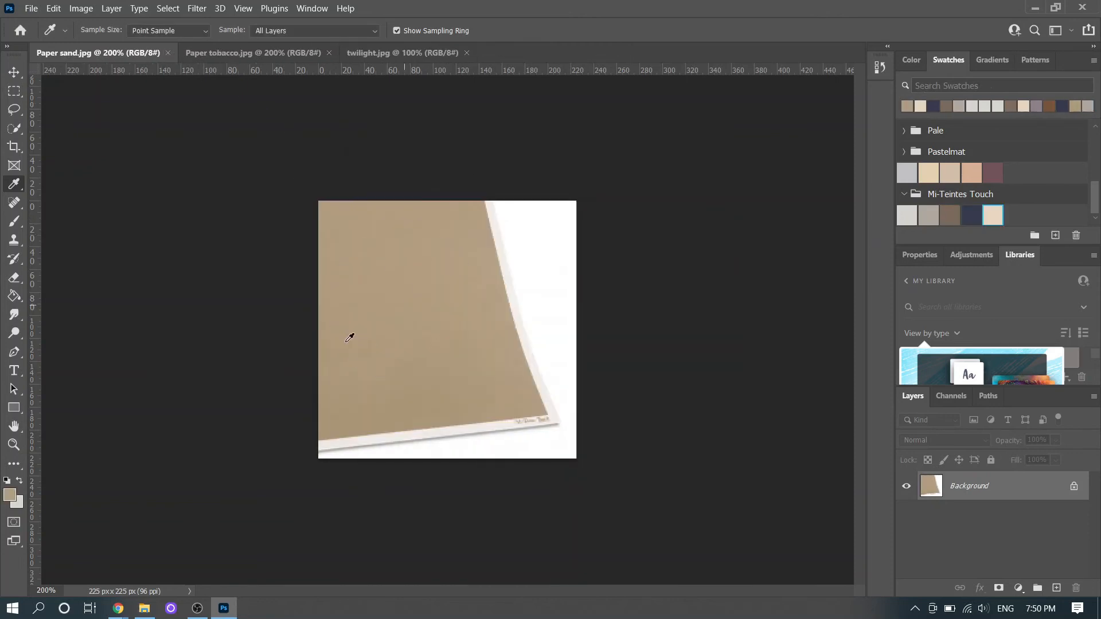
click(9, 494)
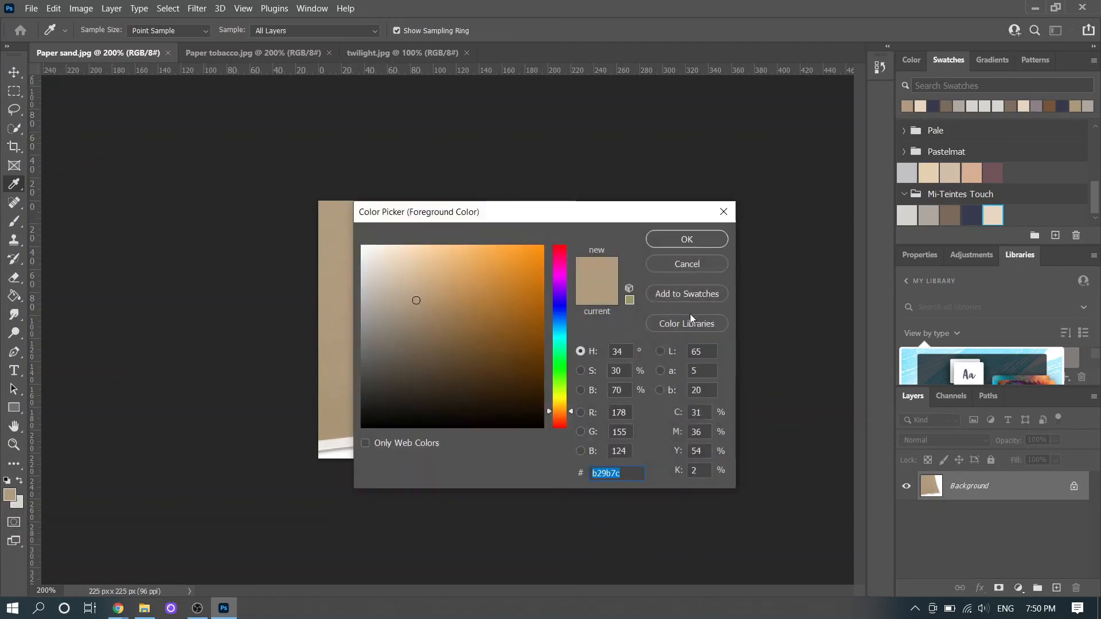
click(693, 295)
text(Paper sand)
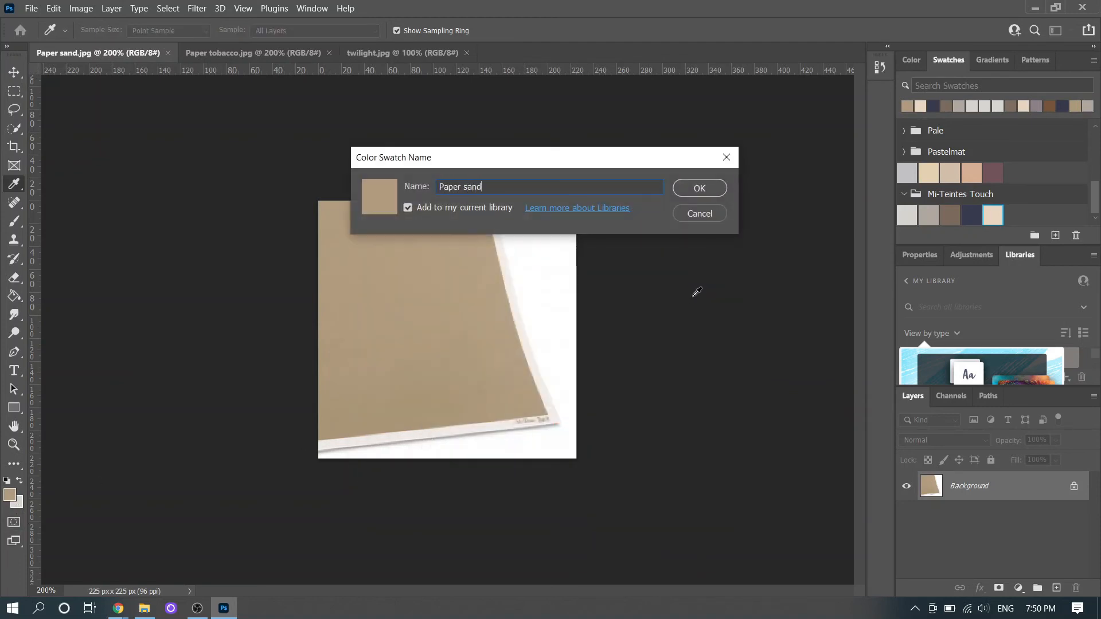
key(Return)
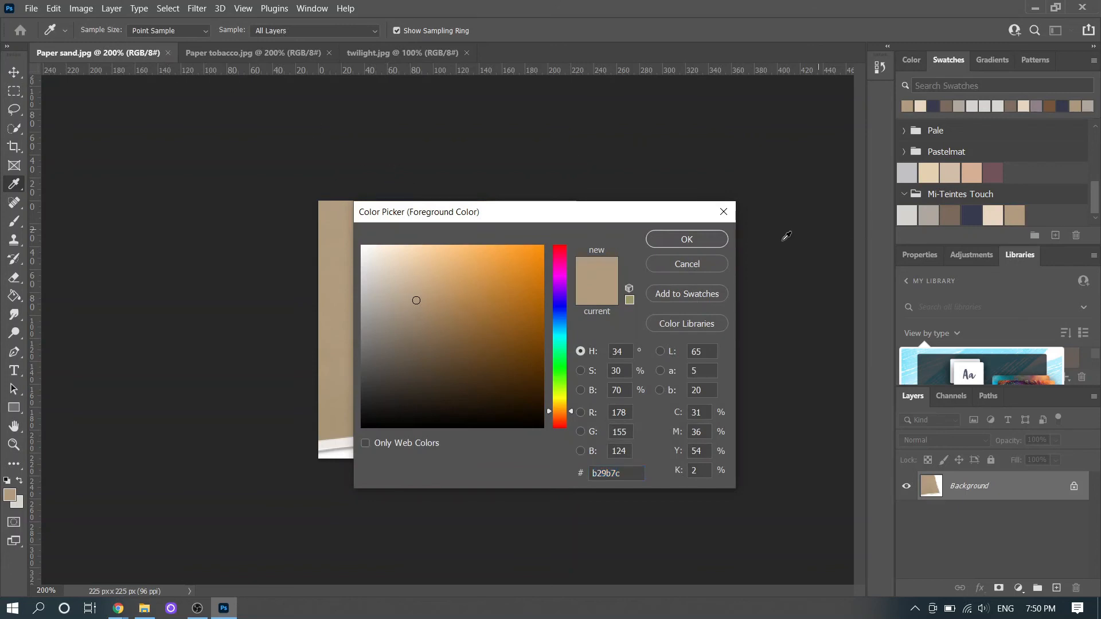
click(687, 239)
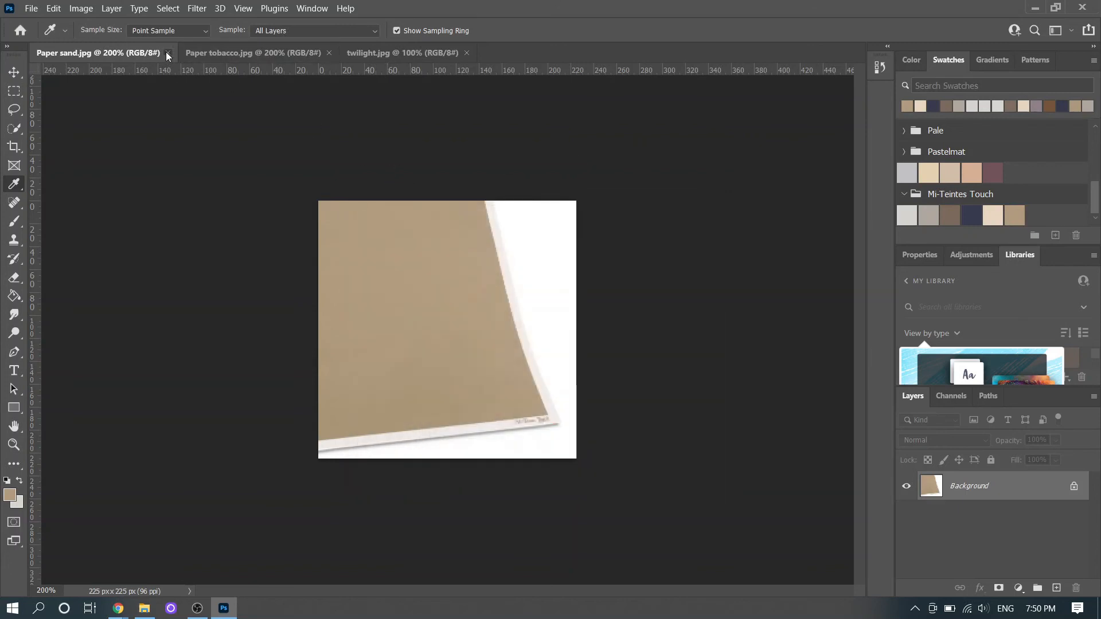
click(168, 52)
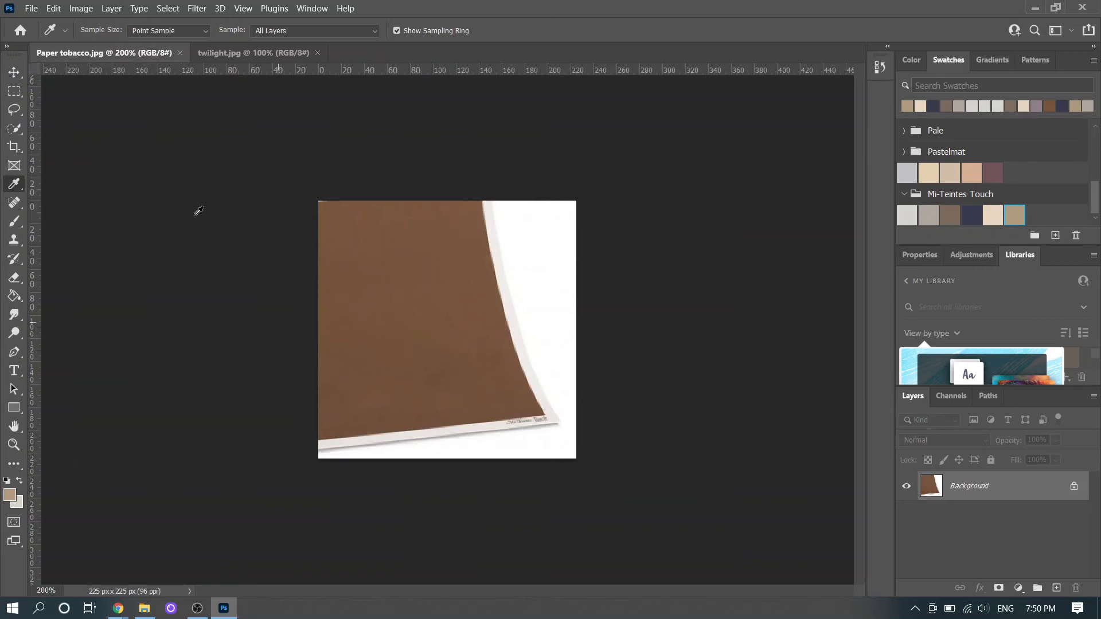
- Sample the paper colour in Paper tobacco.jpg, add it to the Mi-Teintes Touch swatches as "Paper tobacco", and close that image
click(394, 336)
click(10, 496)
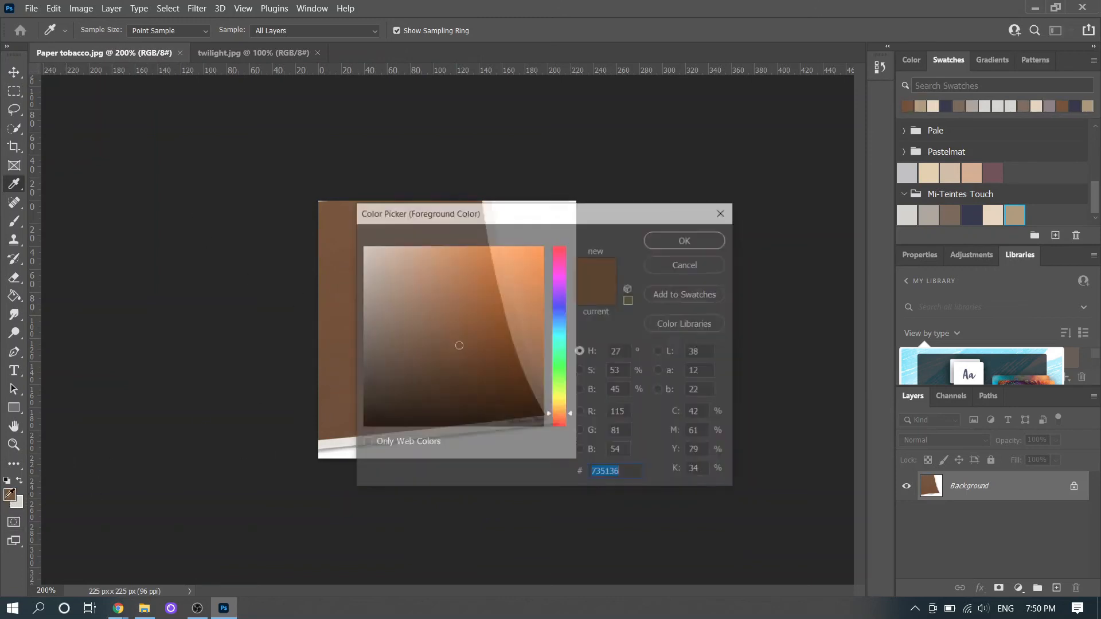
click(692, 294)
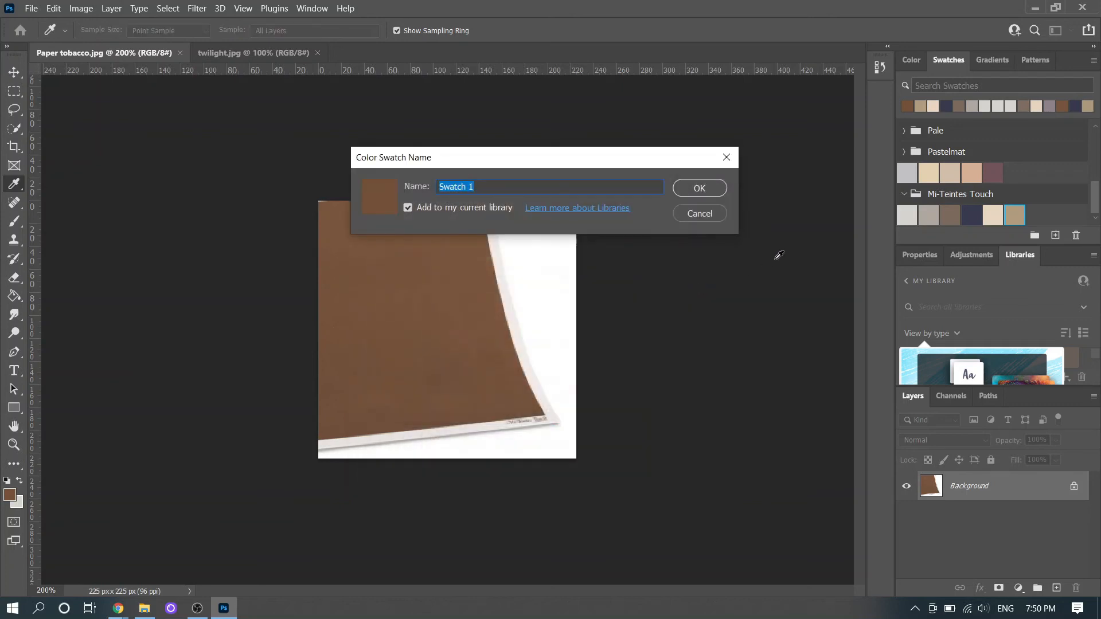
text(Paper tobacco)
key(Return)
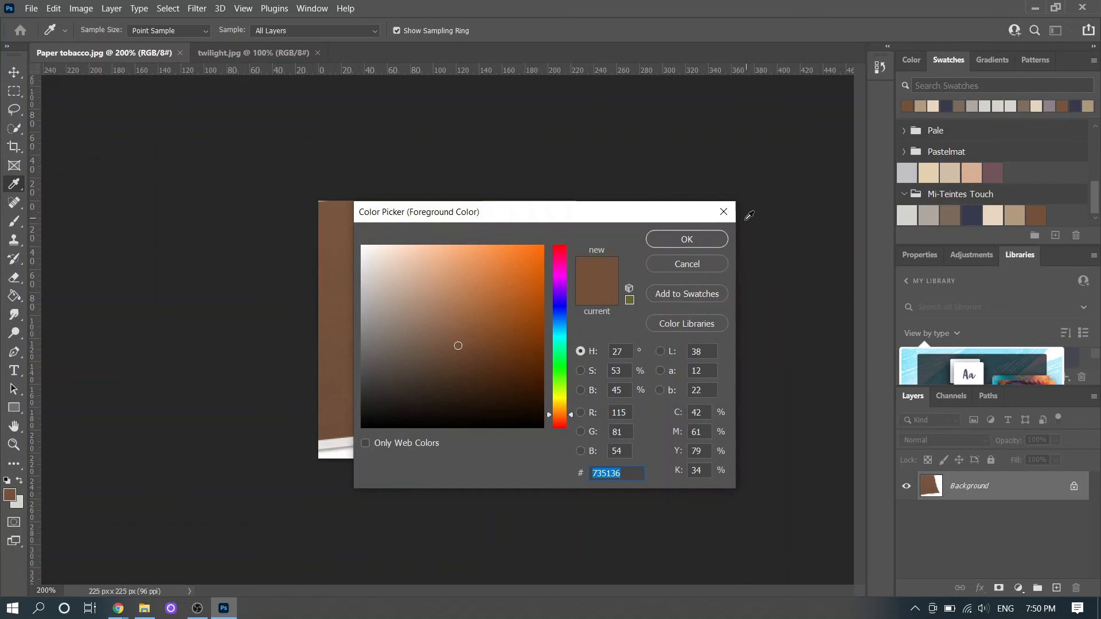
click(725, 214)
click(180, 53)
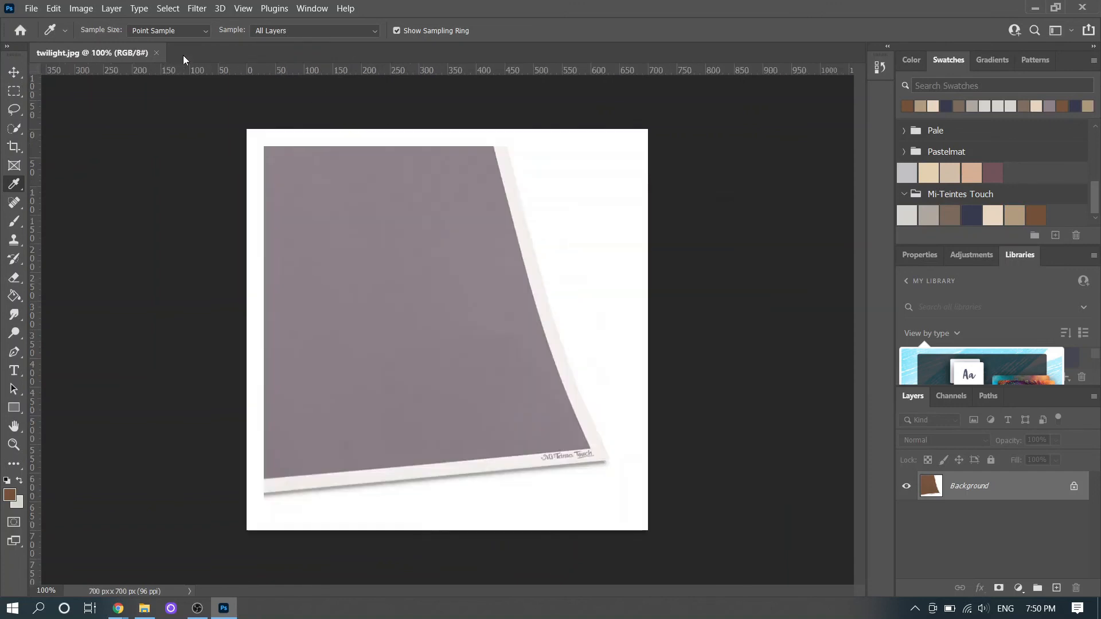
- Sample the paper colour in twilight.jpg and add it to the Mi-Teintes Touch swatches as "Twilight"
click(382, 326)
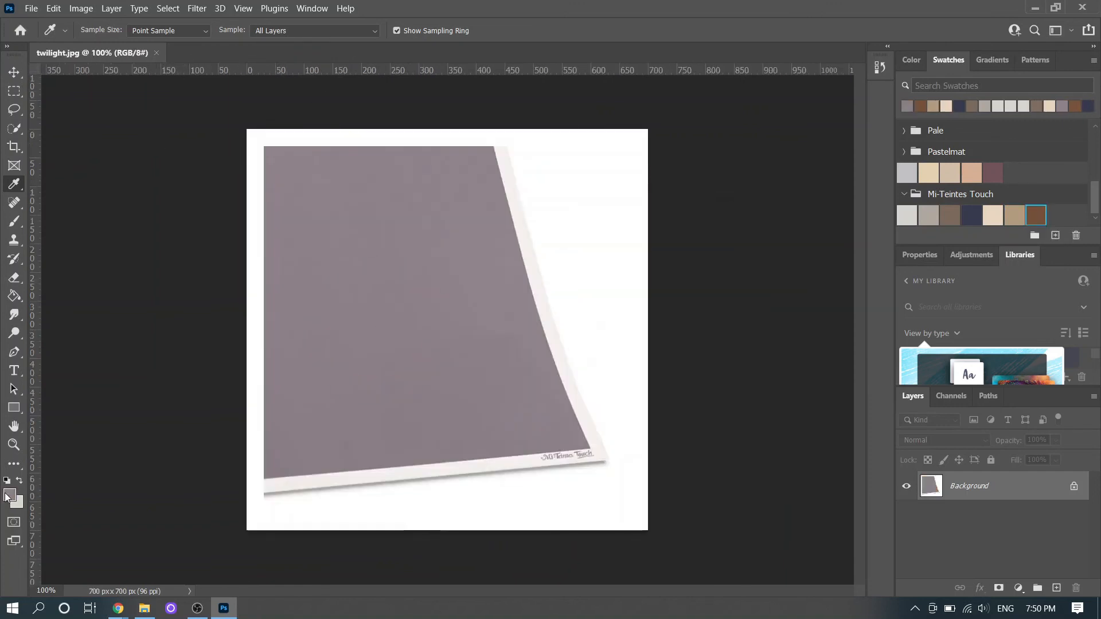
click(9, 494)
click(691, 294)
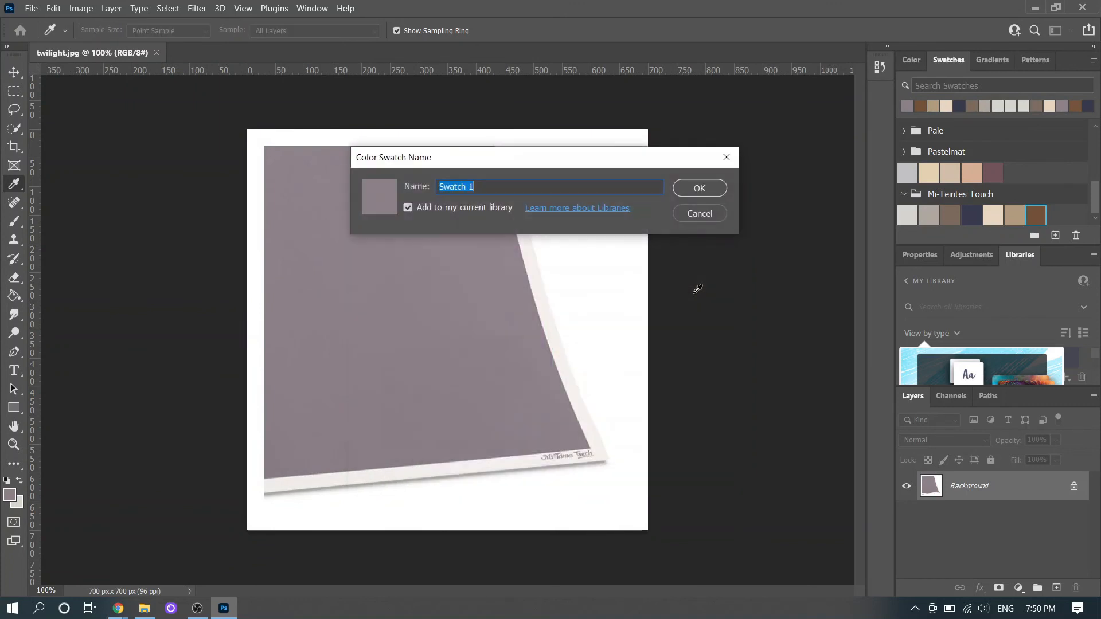
text(Twilight)
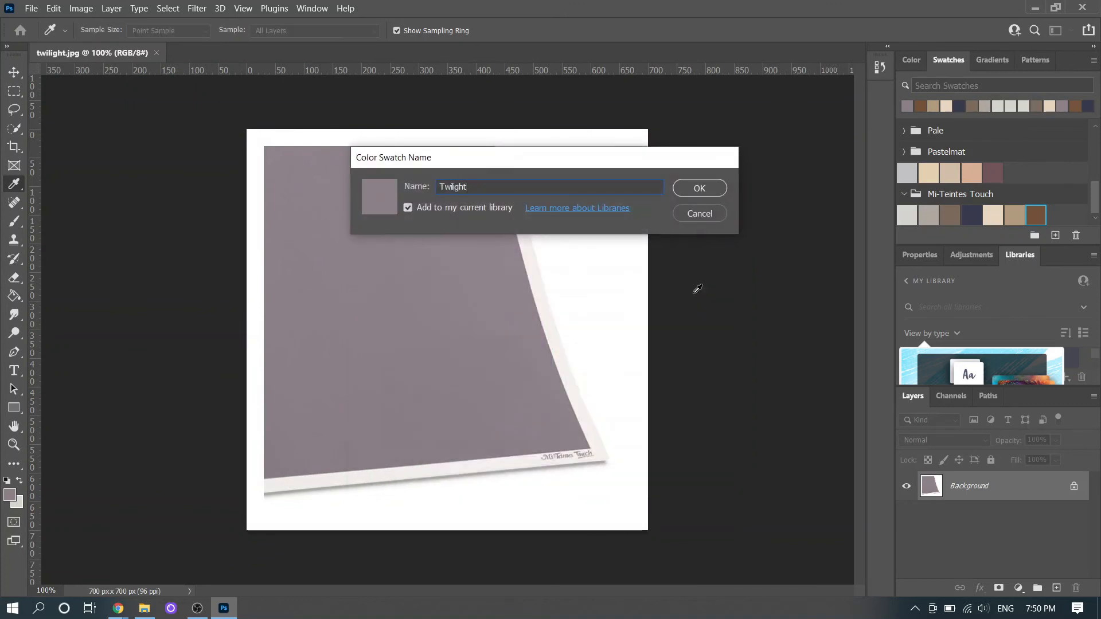
key(Return)
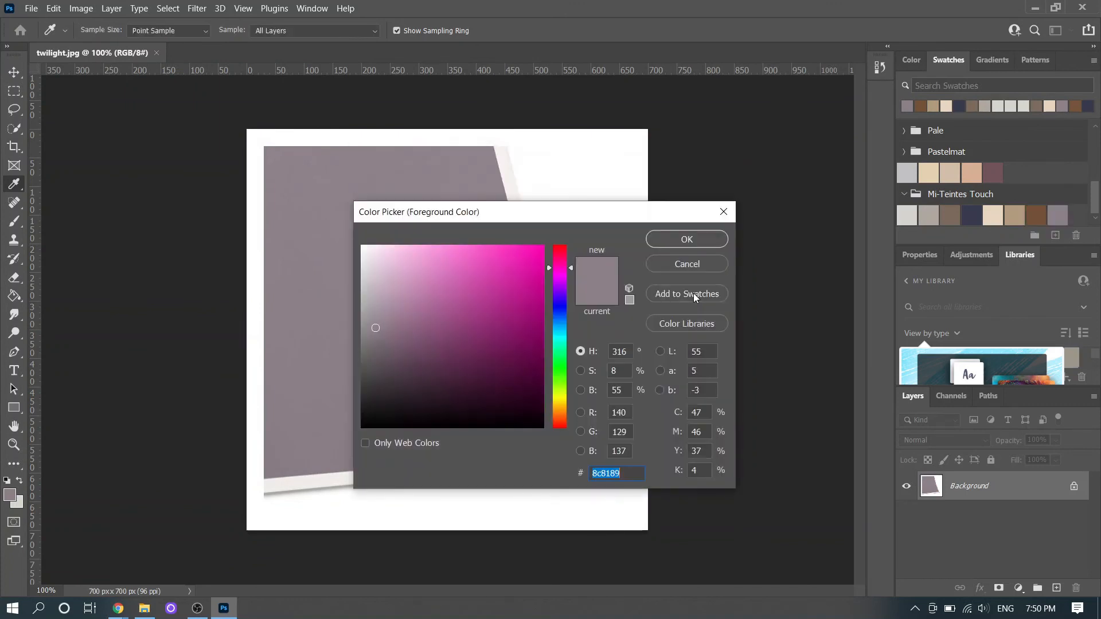
click(724, 212)
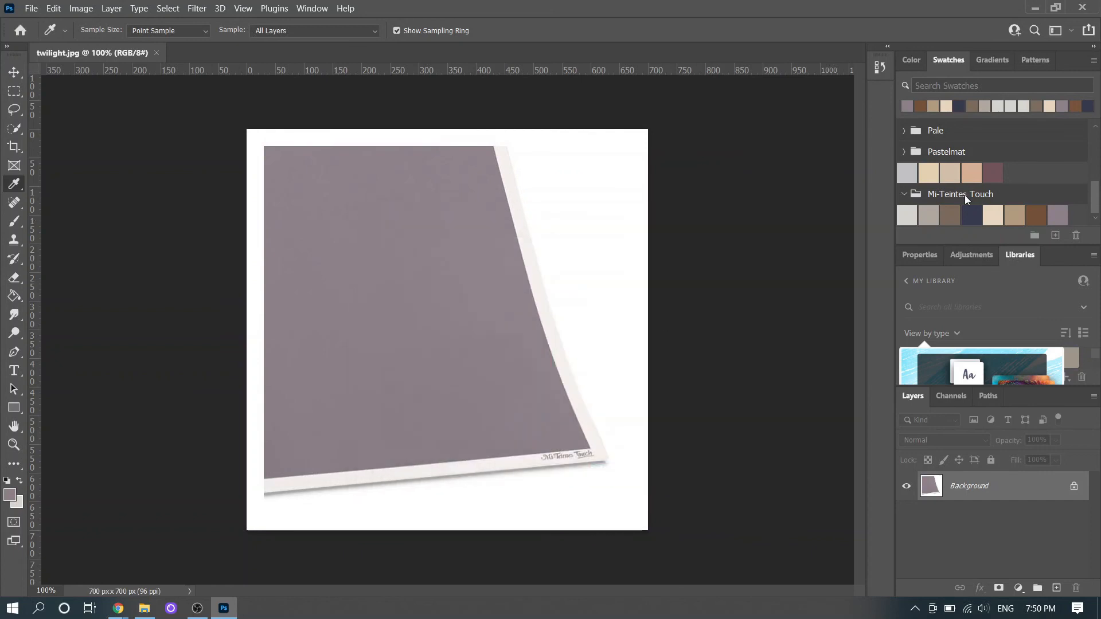